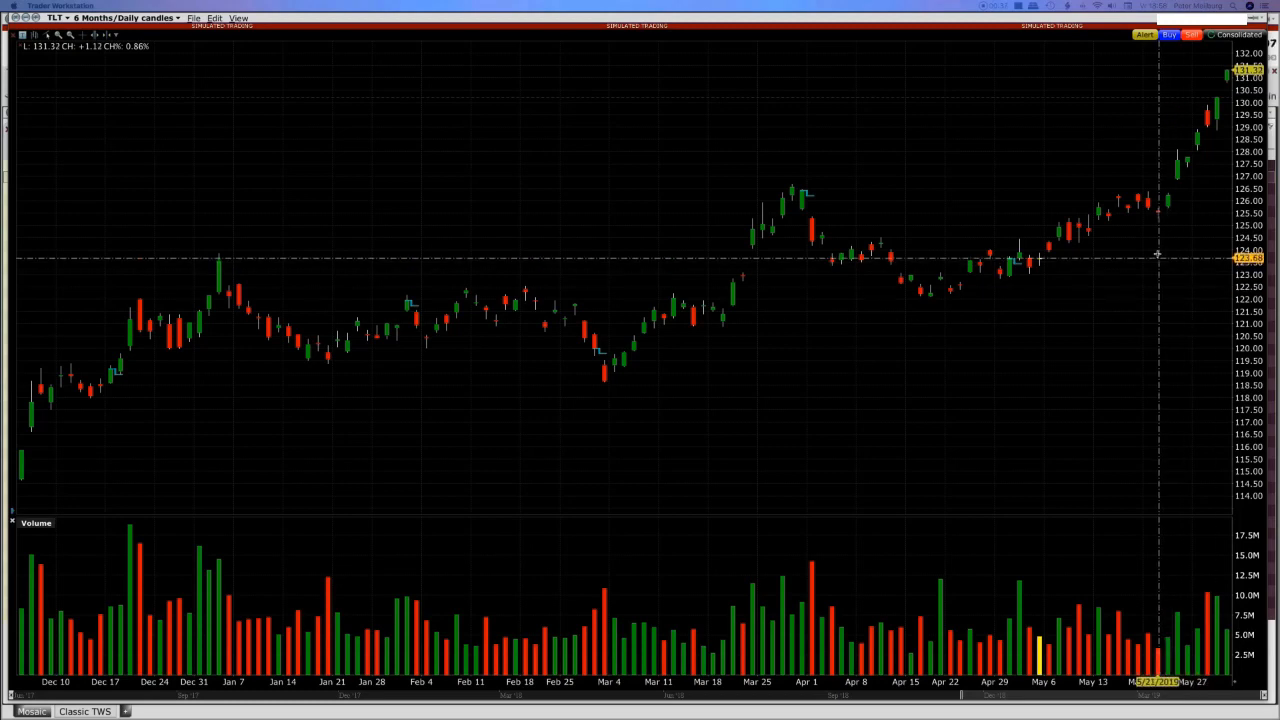
Put away the TLT chart and start a SMART option combo for TLT on NASDAQ in the optiestrategieen watchlist.
{"action": "double_click", "coordinate": [778, 18]}
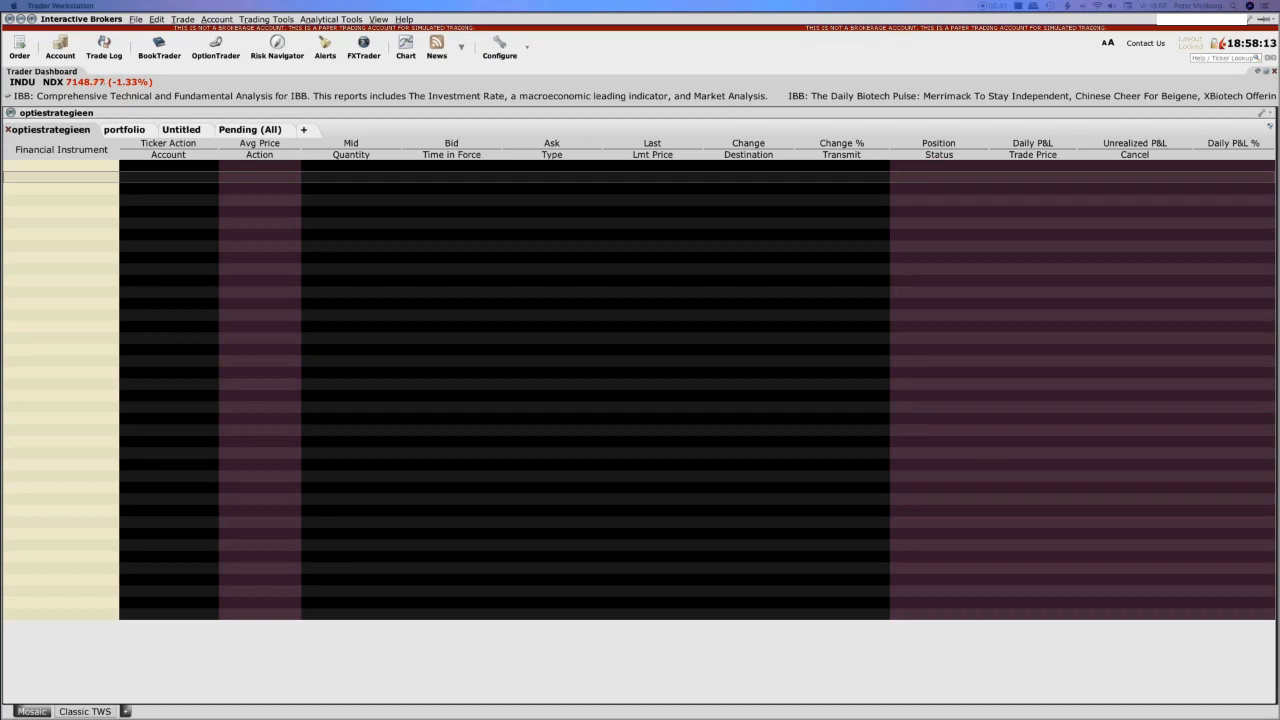
{"action": "left_click", "coordinate": [47, 175]}
{"action": "left_click", "coordinate": [50, 179]}
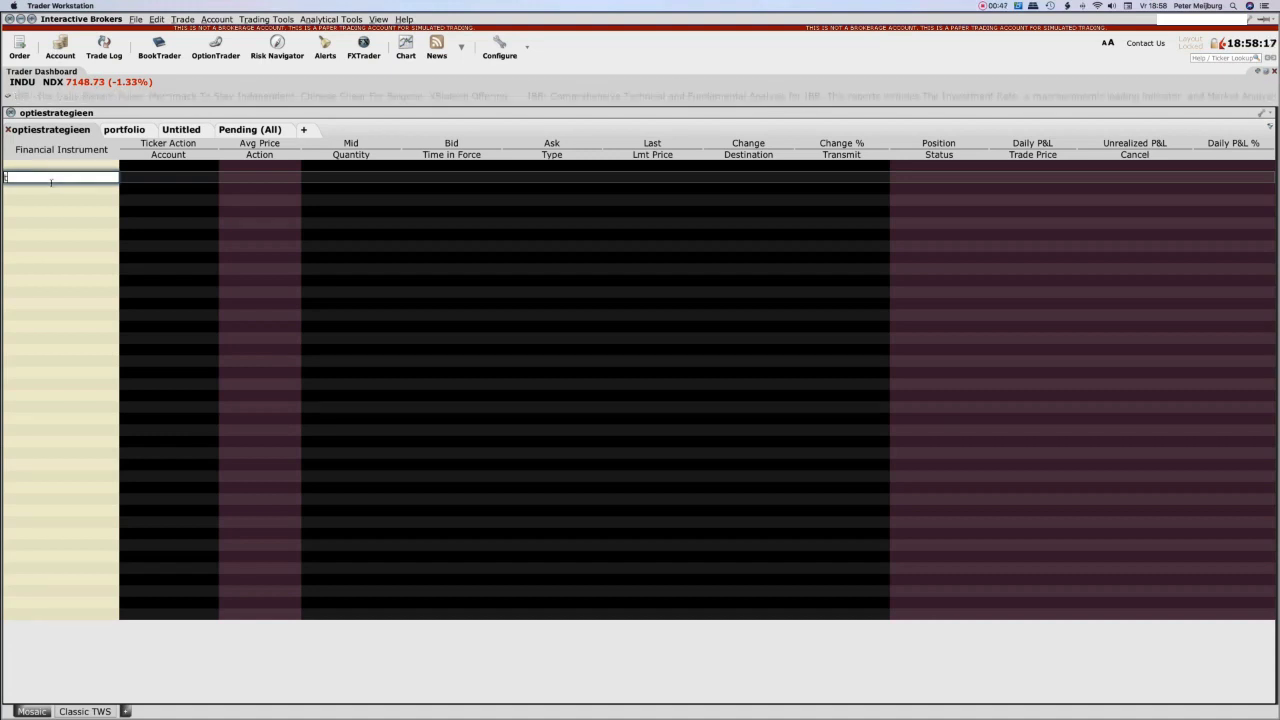
{"action": "type", "text": "clt"}
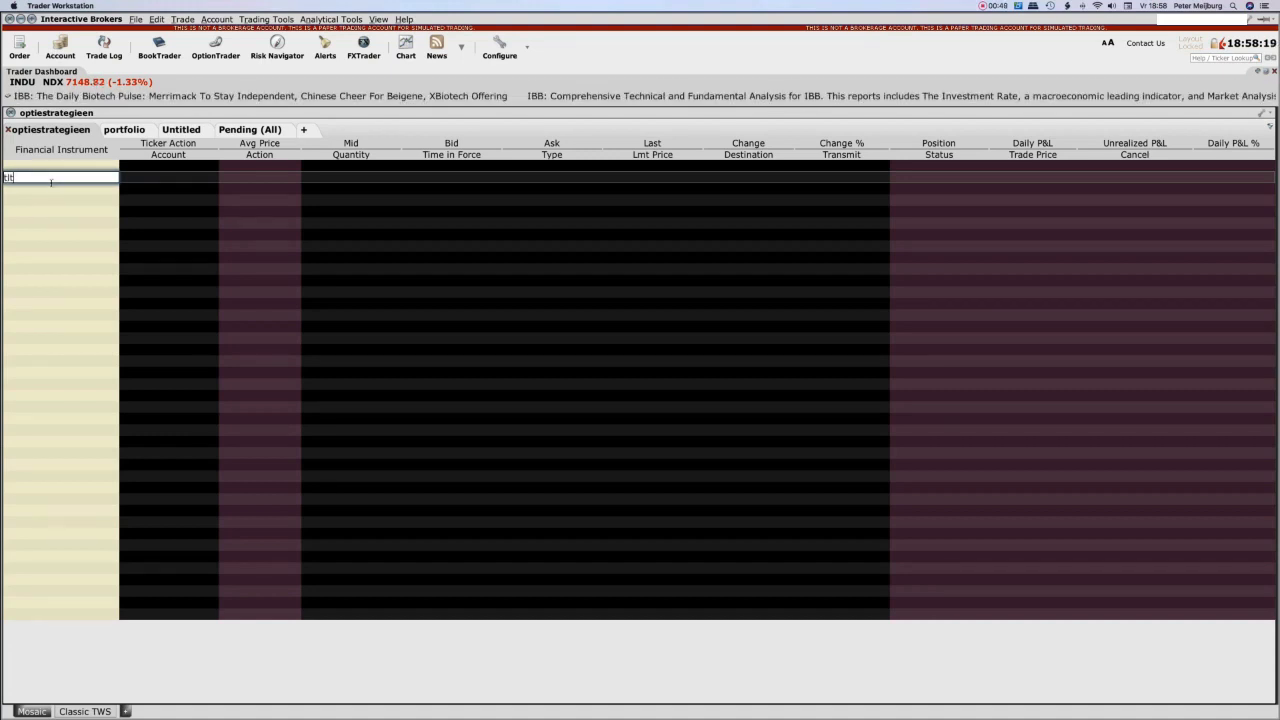
{"action": "key", "text": "Return"}
{"action": "mouse_move", "coordinate": [174, 233]}
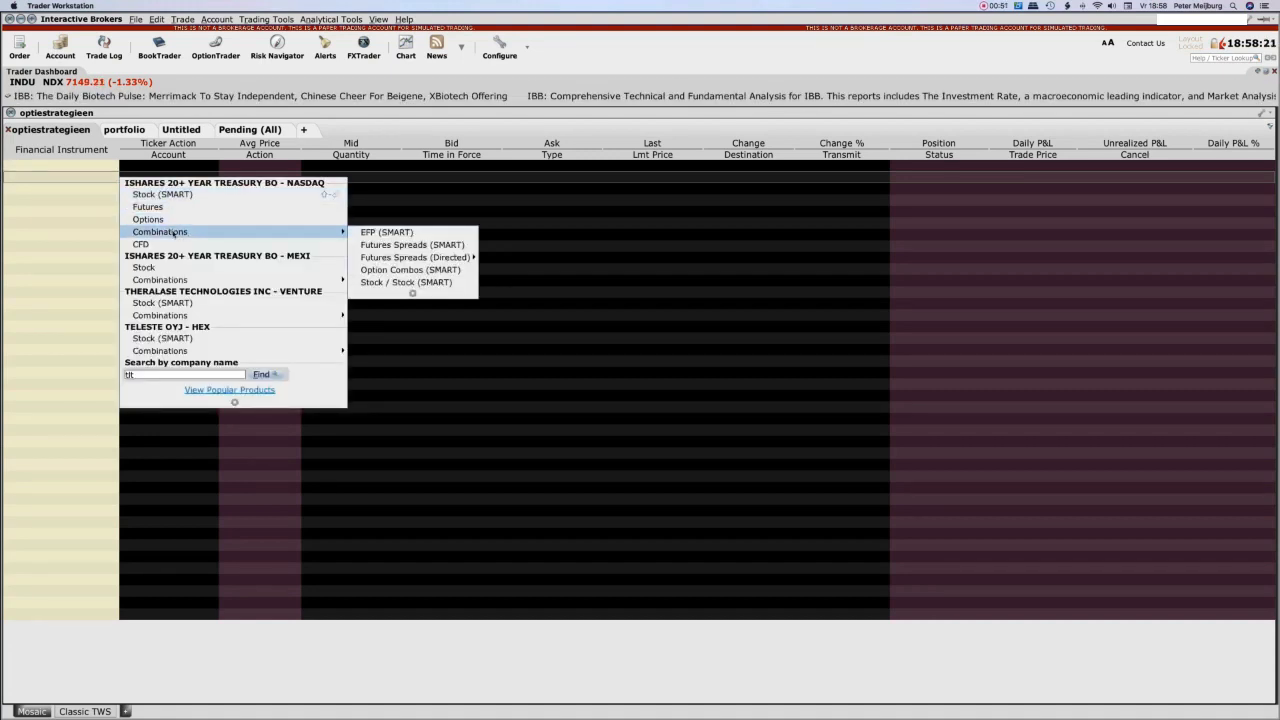
{"action": "left_click", "coordinate": [387, 272]}
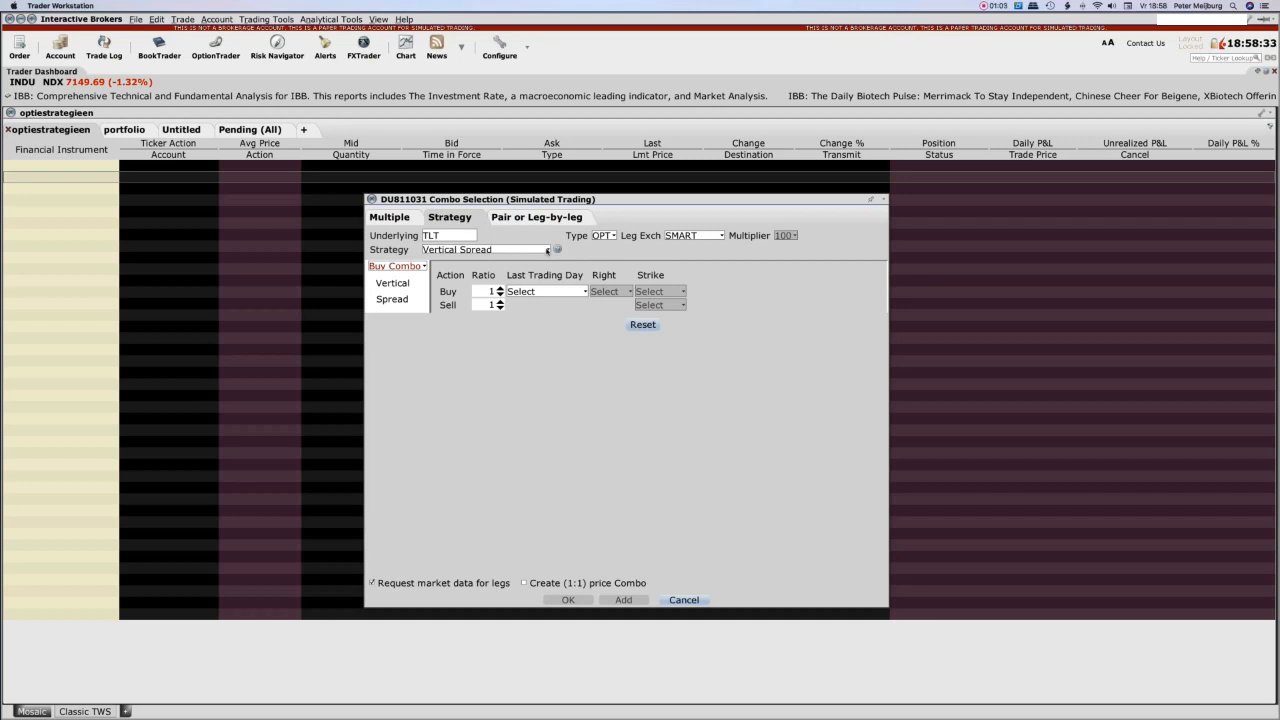
Look through the available strategies and keep Vertical Spread for the TLT combo.
{"action": "left_click", "coordinate": [547, 250]}
{"action": "scroll", "coordinate": [500, 275], "scroll_direction": "up", "scroll_amount": 5}
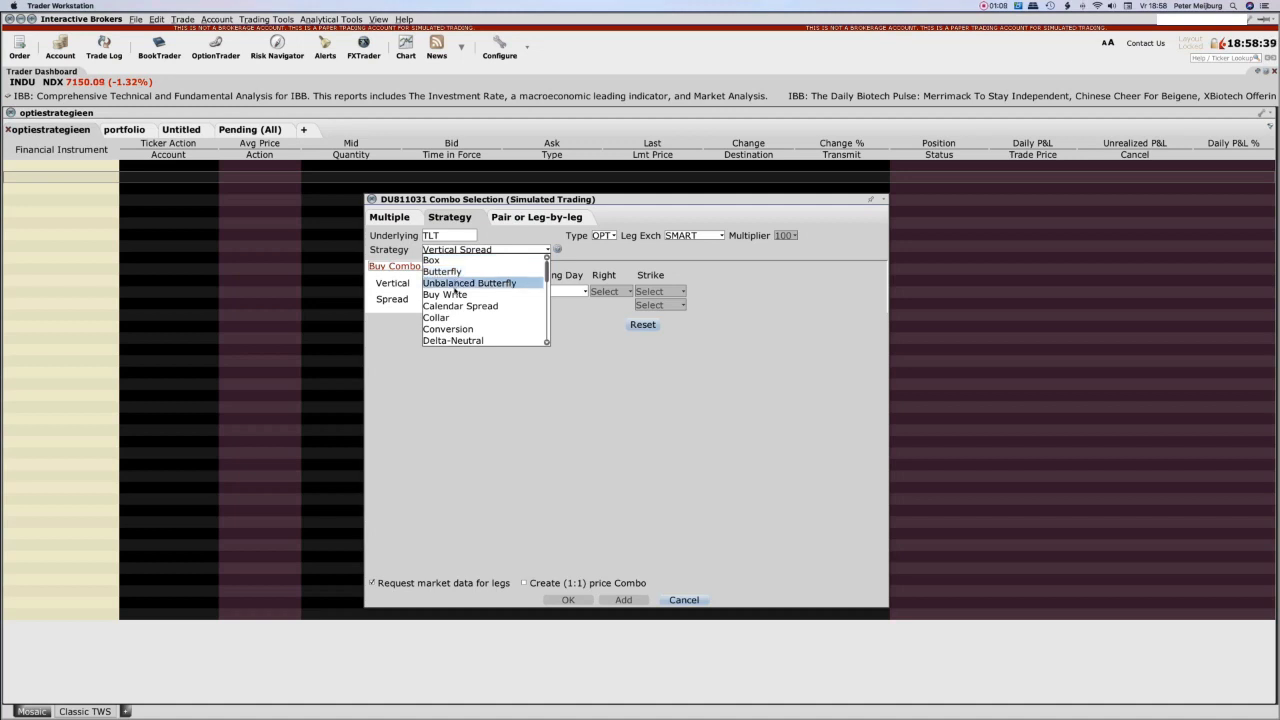
{"action": "scroll", "coordinate": [455, 325], "scroll_direction": "down", "scroll_amount": 4}
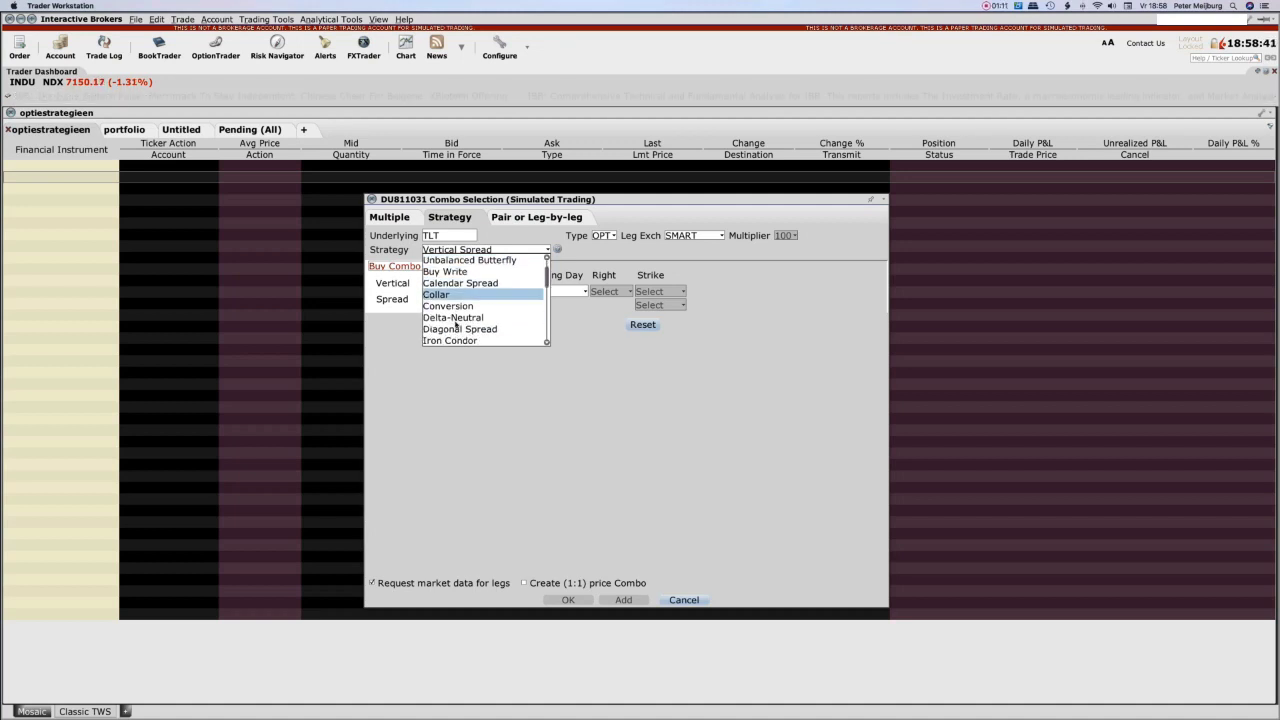
{"action": "scroll", "coordinate": [455, 320], "scroll_direction": "down", "scroll_amount": 4}
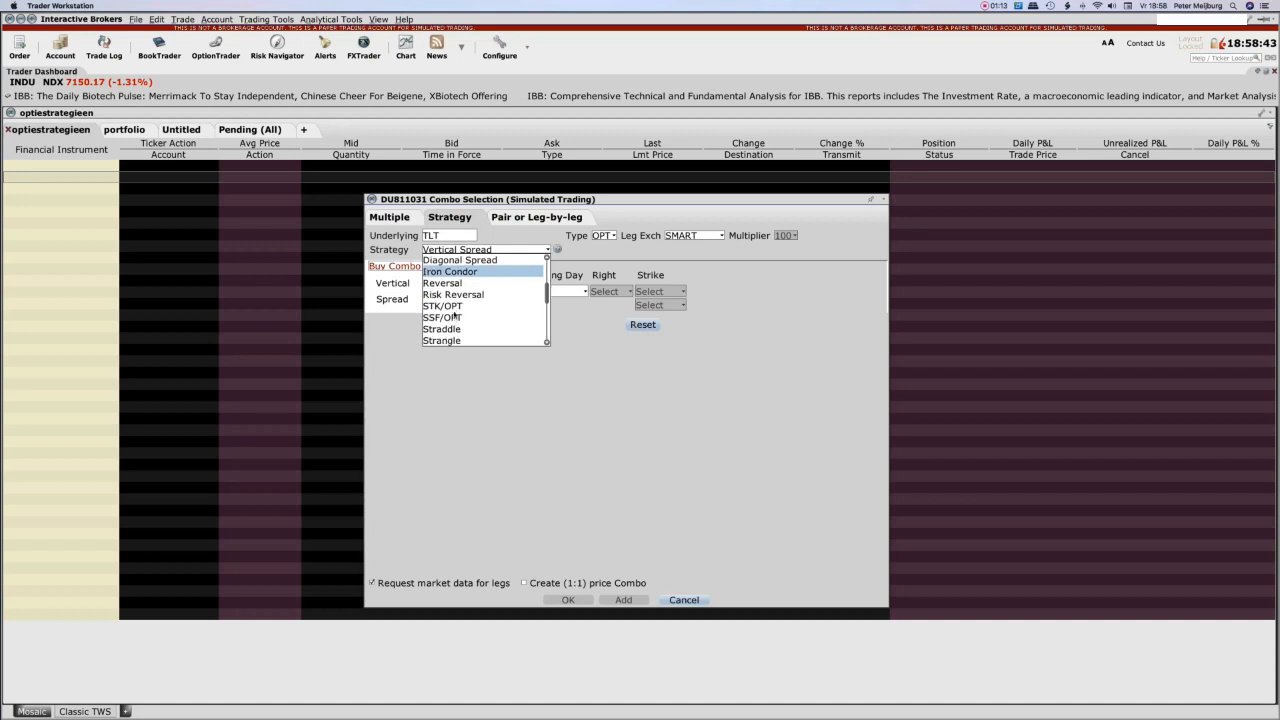
{"action": "scroll", "coordinate": [461, 318], "scroll_direction": "down", "scroll_amount": 4}
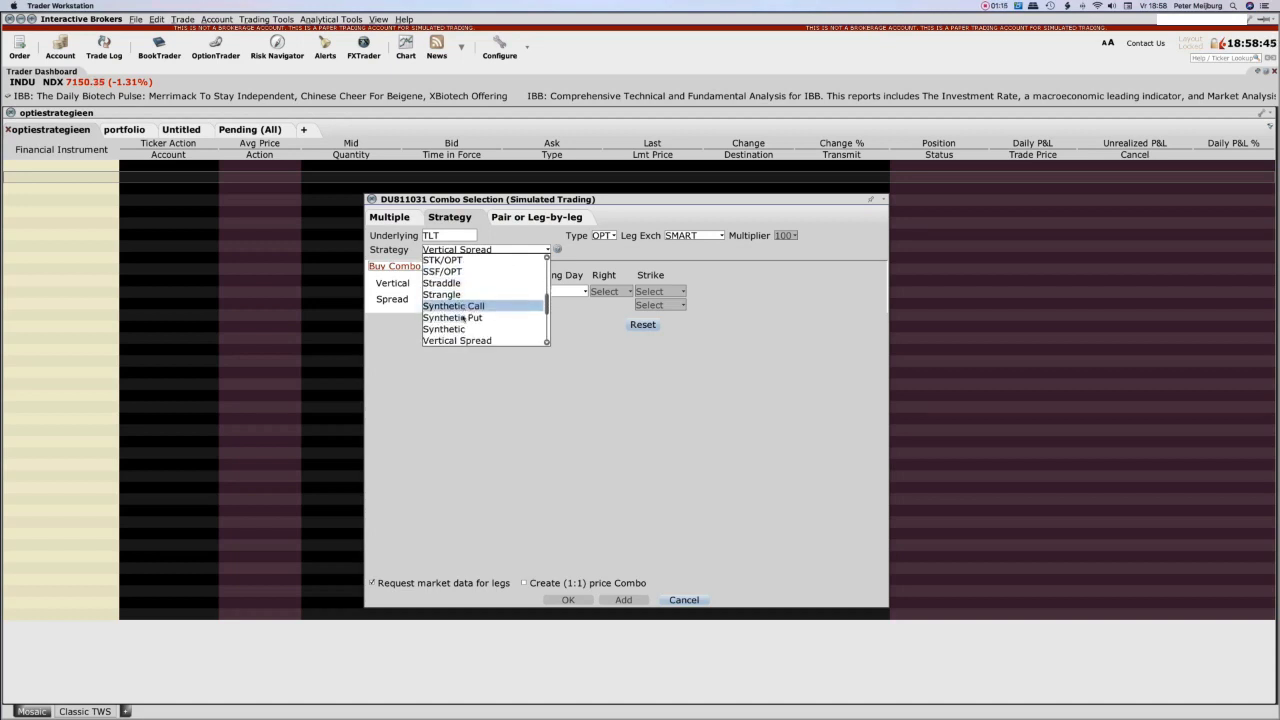
{"action": "left_click", "coordinate": [461, 307]}
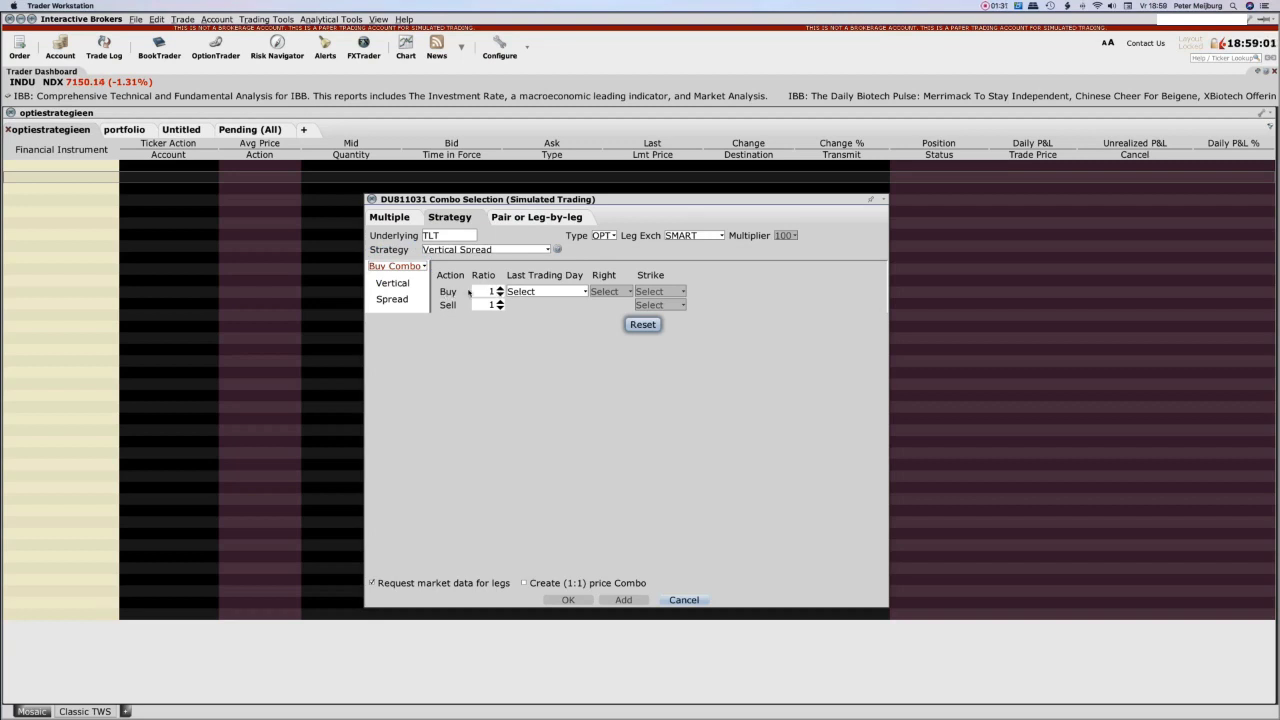
Set the TLT spread's last trading day to JUN 21 '19 and its right to CALL.
{"action": "left_click", "coordinate": [533, 292]}
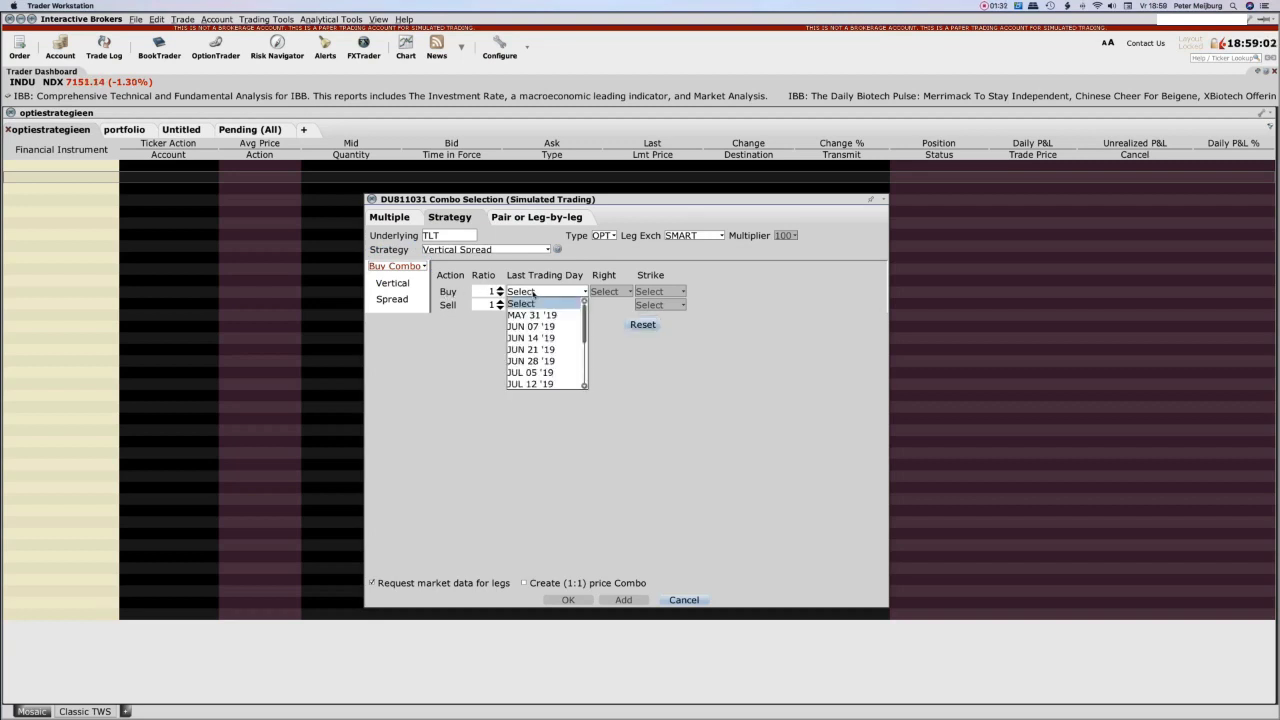
{"action": "left_click", "coordinate": [542, 350]}
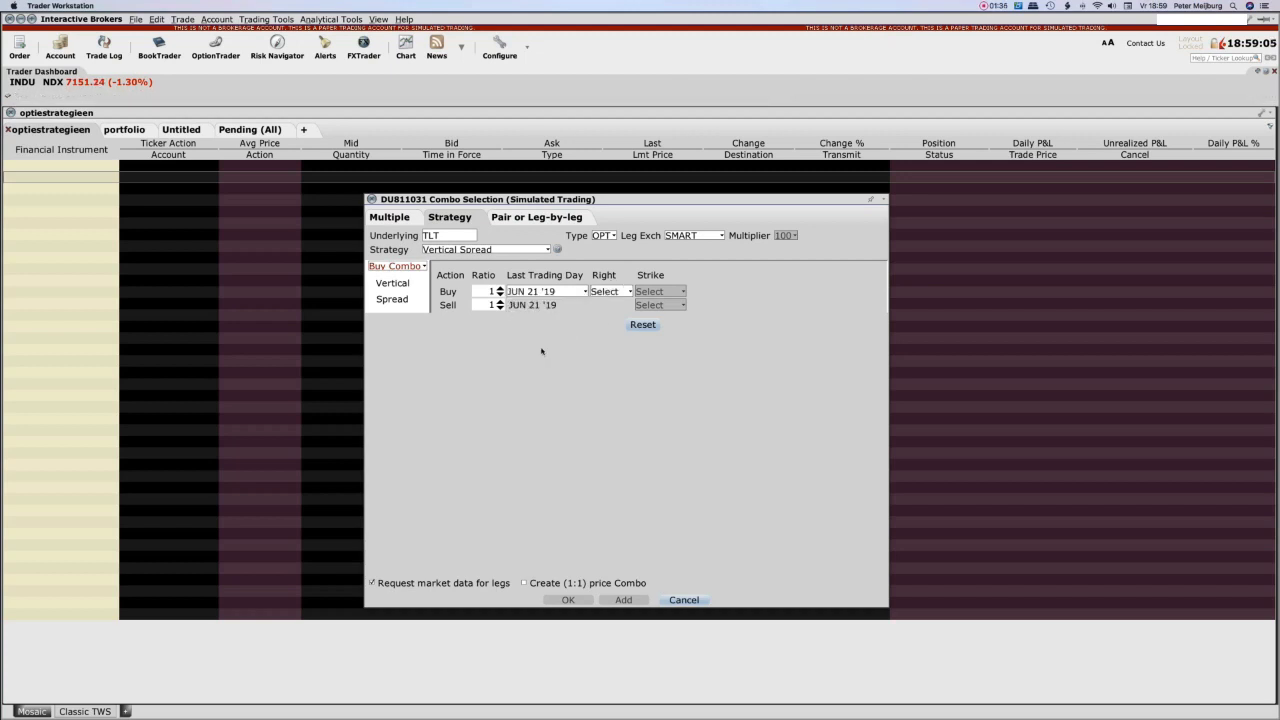
{"action": "left_click", "coordinate": [608, 291]}
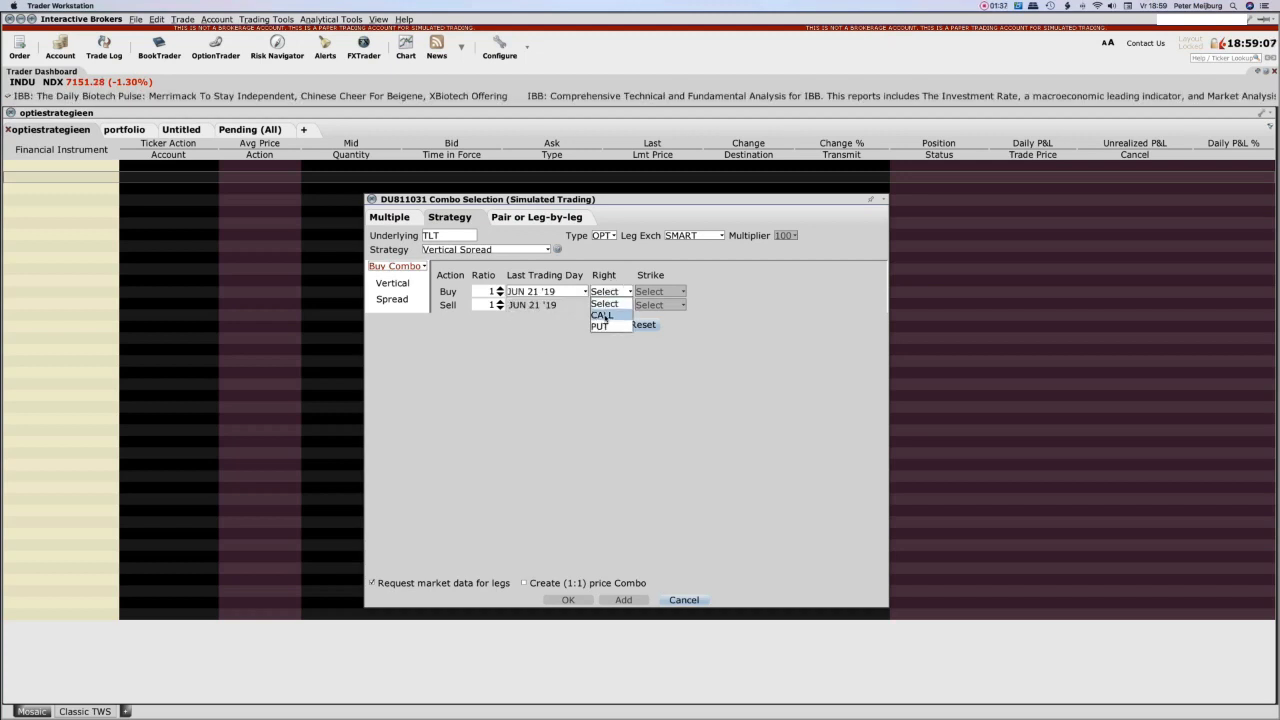
{"action": "left_click", "coordinate": [605, 317]}
Set the strike of the spread's buy leg to 130.0.
{"action": "left_click", "coordinate": [645, 292]}
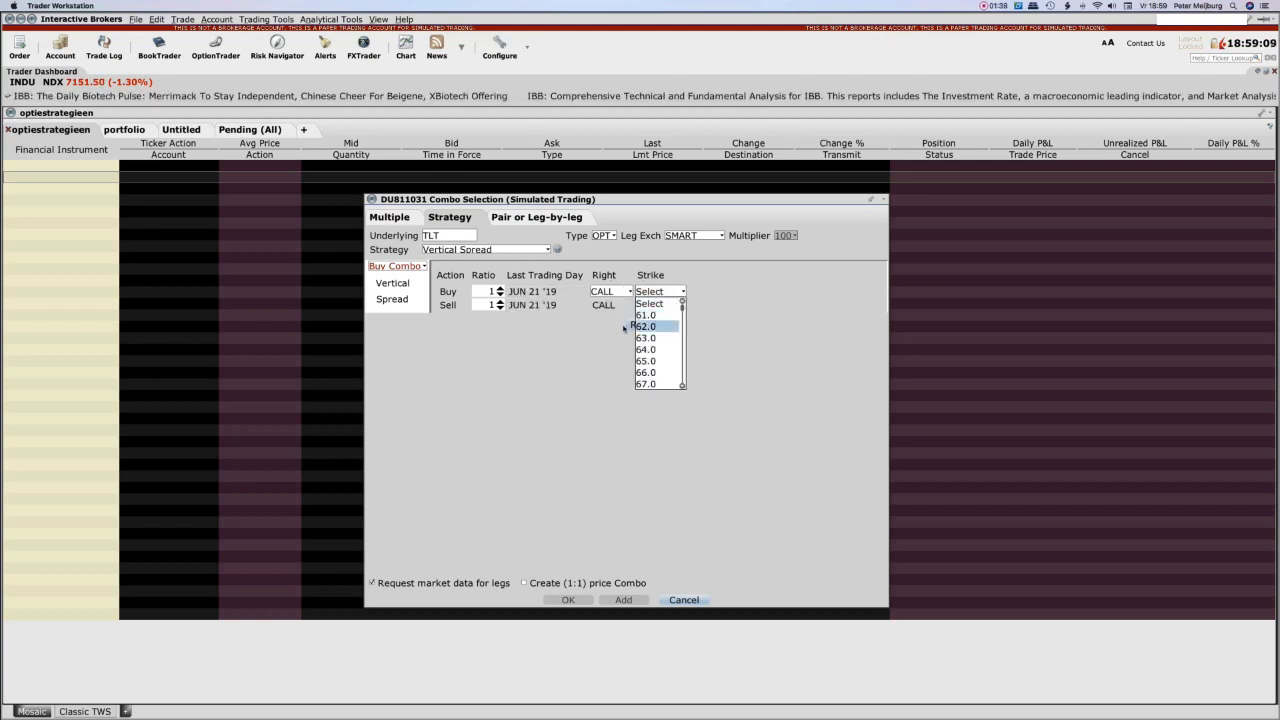
{"action": "scroll", "coordinate": [658, 342], "scroll_direction": "down", "scroll_amount": 15}
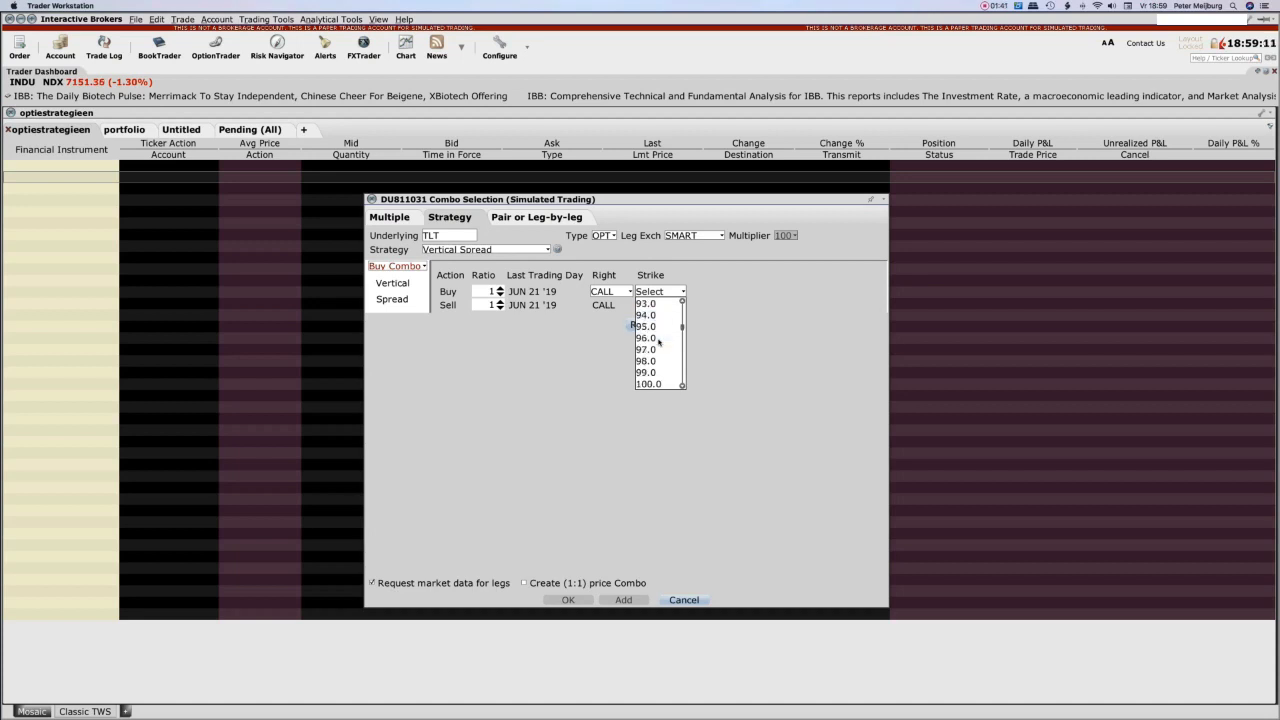
{"action": "scroll", "coordinate": [658, 342], "scroll_direction": "down", "scroll_amount": 8}
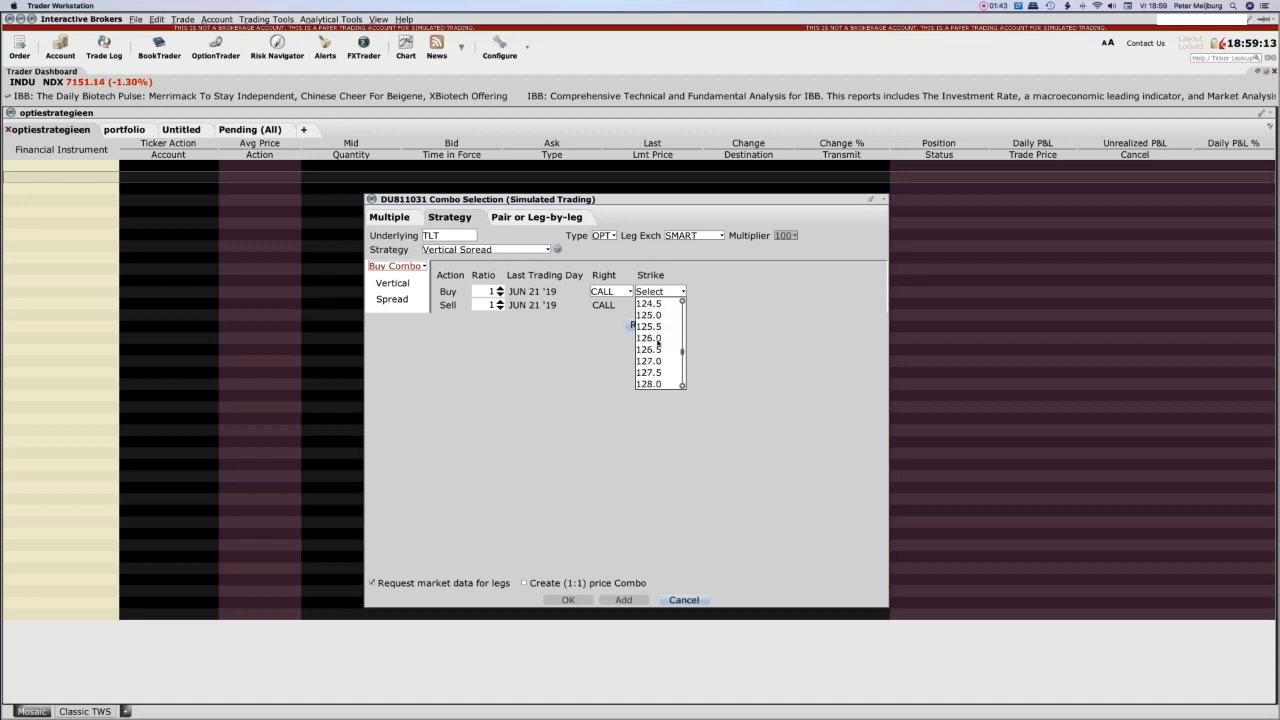
{"action": "left_click", "coordinate": [659, 361]}
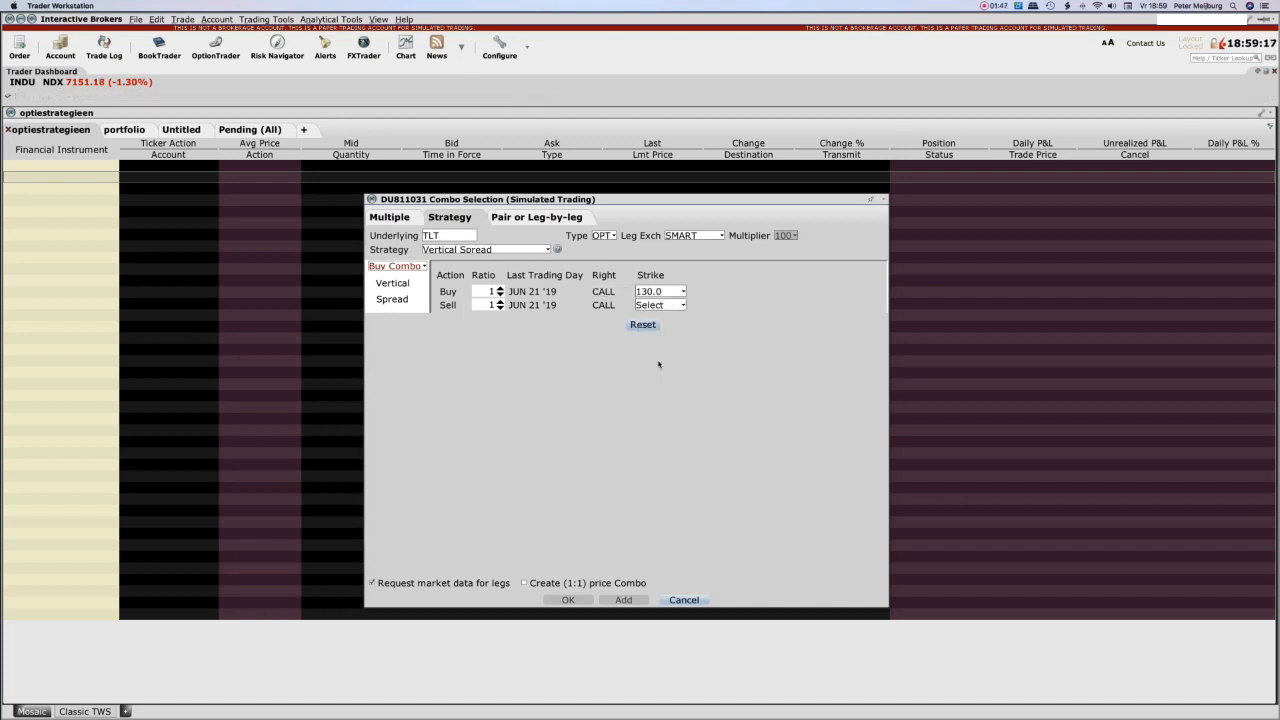
Set the sell leg's strike to 135.0 and add the spread together with its underlying to the watchlist.
{"action": "left_click", "coordinate": [669, 306]}
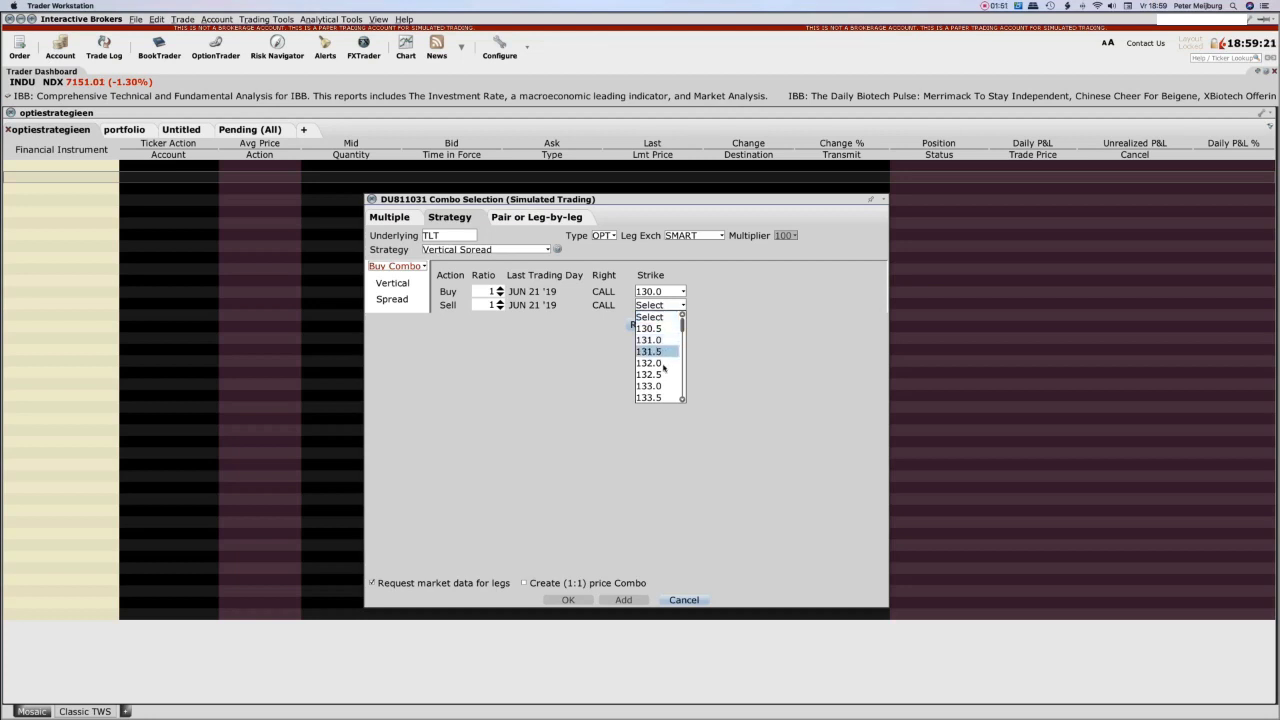
{"action": "scroll", "coordinate": [664, 360], "scroll_direction": "down", "scroll_amount": 2}
{"action": "scroll", "coordinate": [664, 374], "scroll_direction": "down", "scroll_amount": 3}
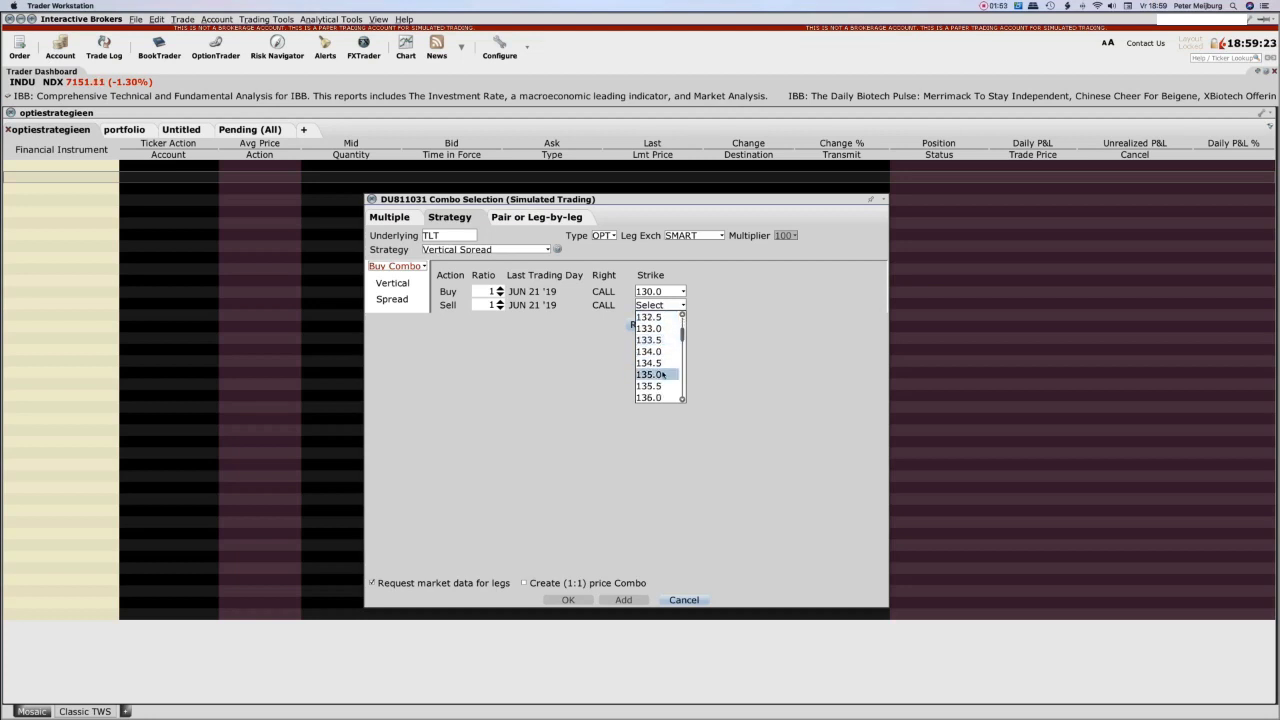
{"action": "left_click", "coordinate": [661, 376]}
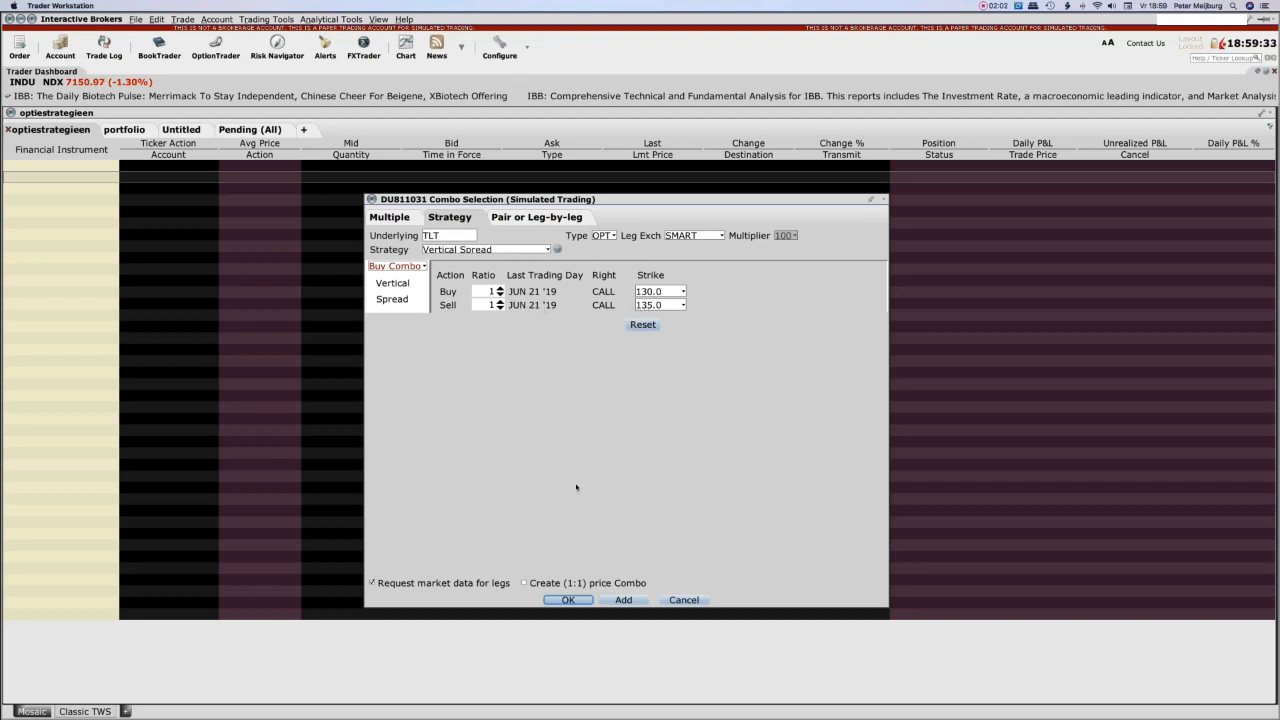
{"action": "left_click", "coordinate": [567, 600]}
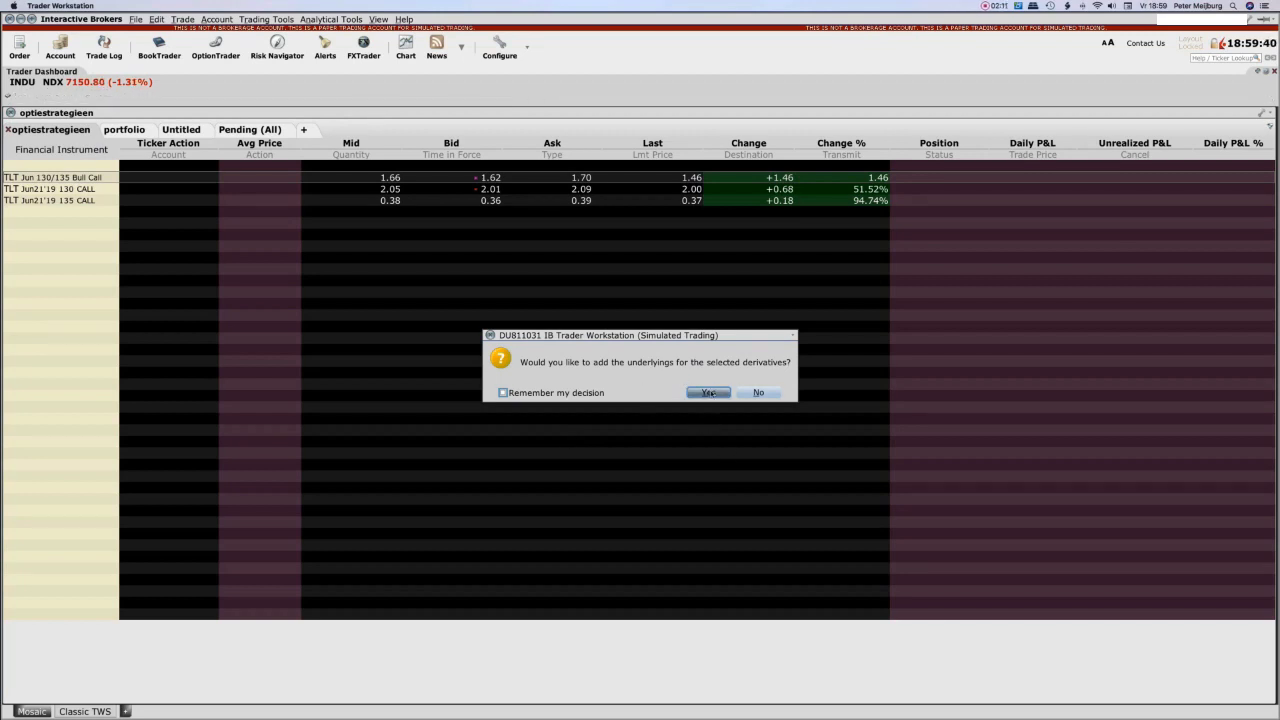
{"action": "left_click", "coordinate": [709, 393]}
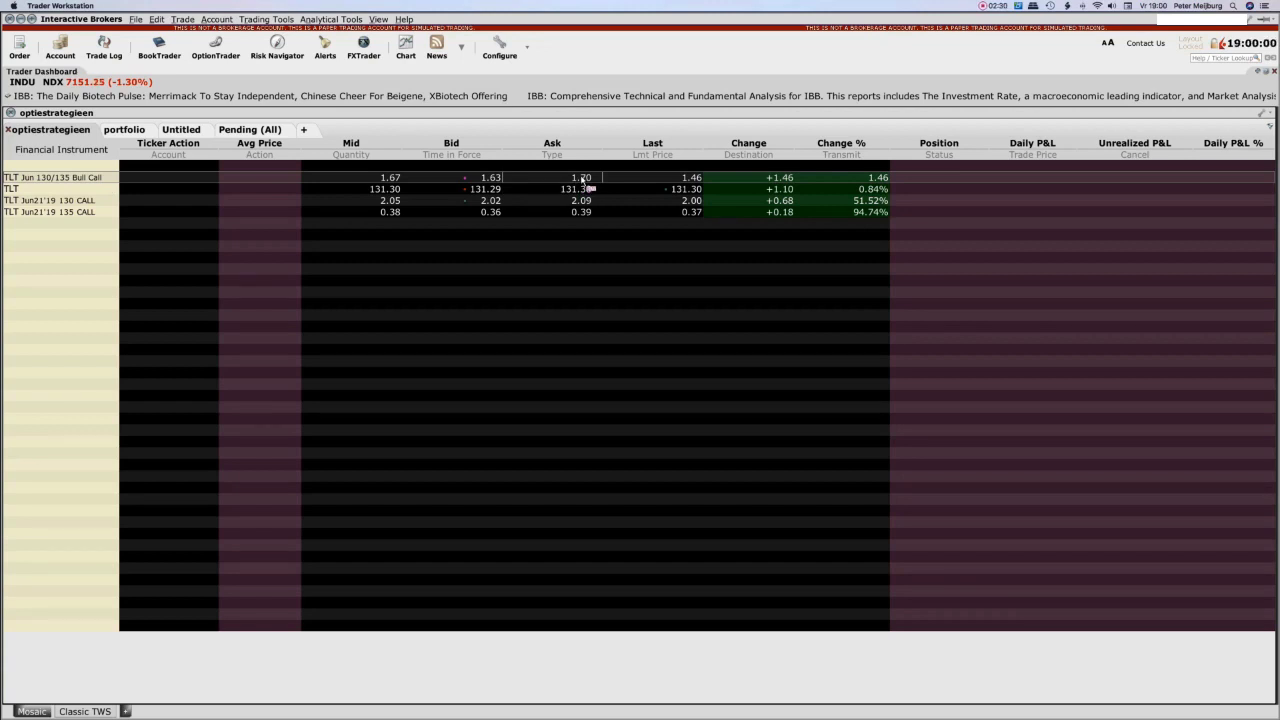
Create a buy order for one TLT Jun 130/135 Bull Call at the 1.66 mid limit price and transmit it.
{"action": "left_click", "coordinate": [582, 178]}
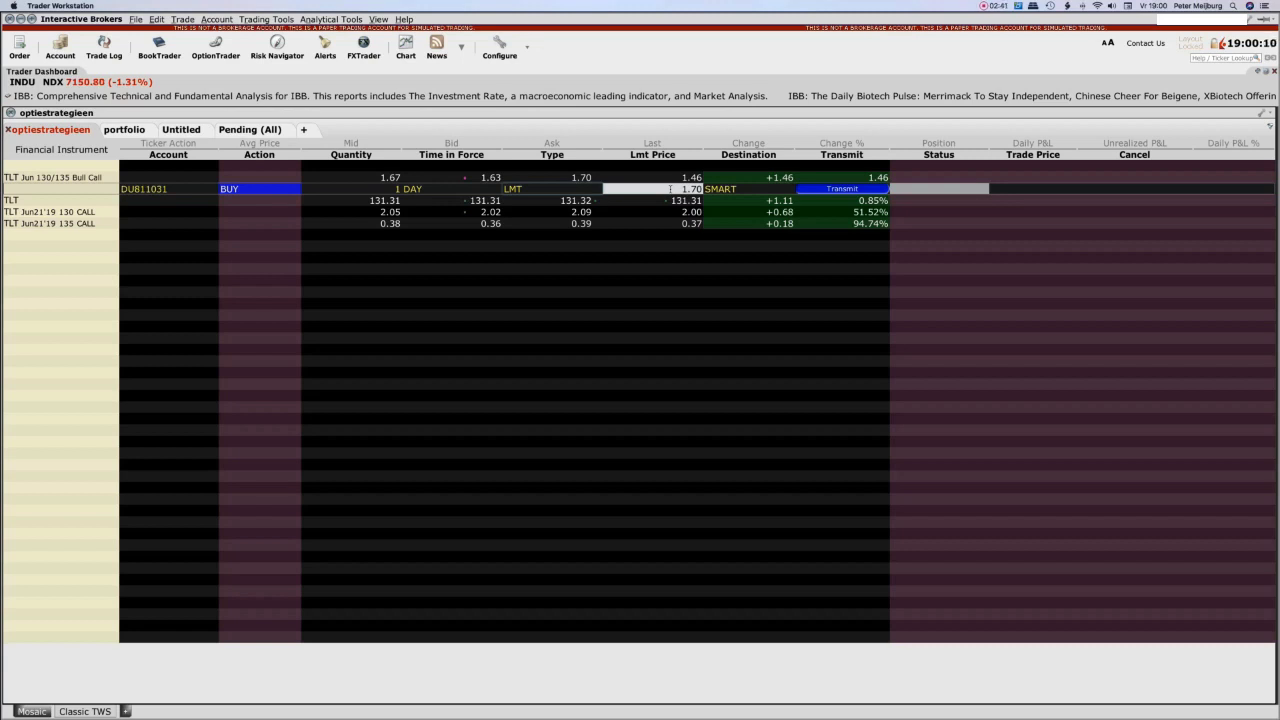
{"action": "left_click", "coordinate": [670, 189]}
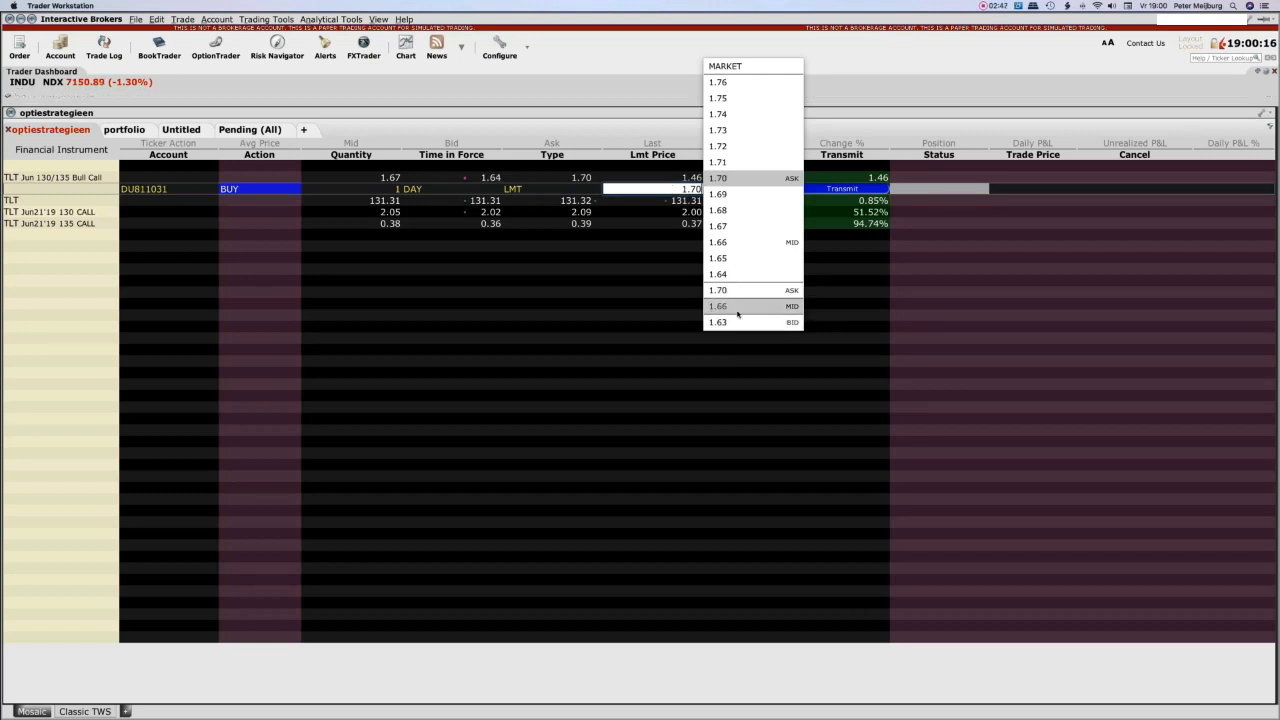
{"action": "left_click", "coordinate": [737, 306]}
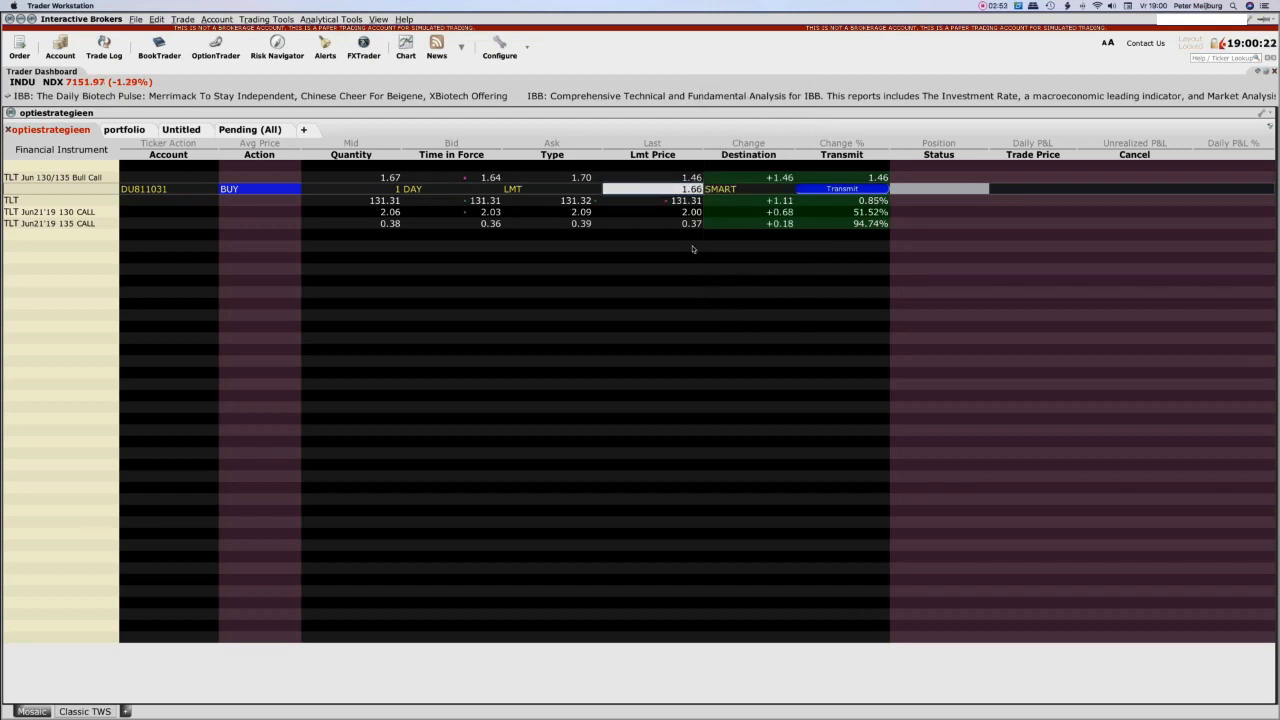
{"action": "left_click", "coordinate": [842, 190]}
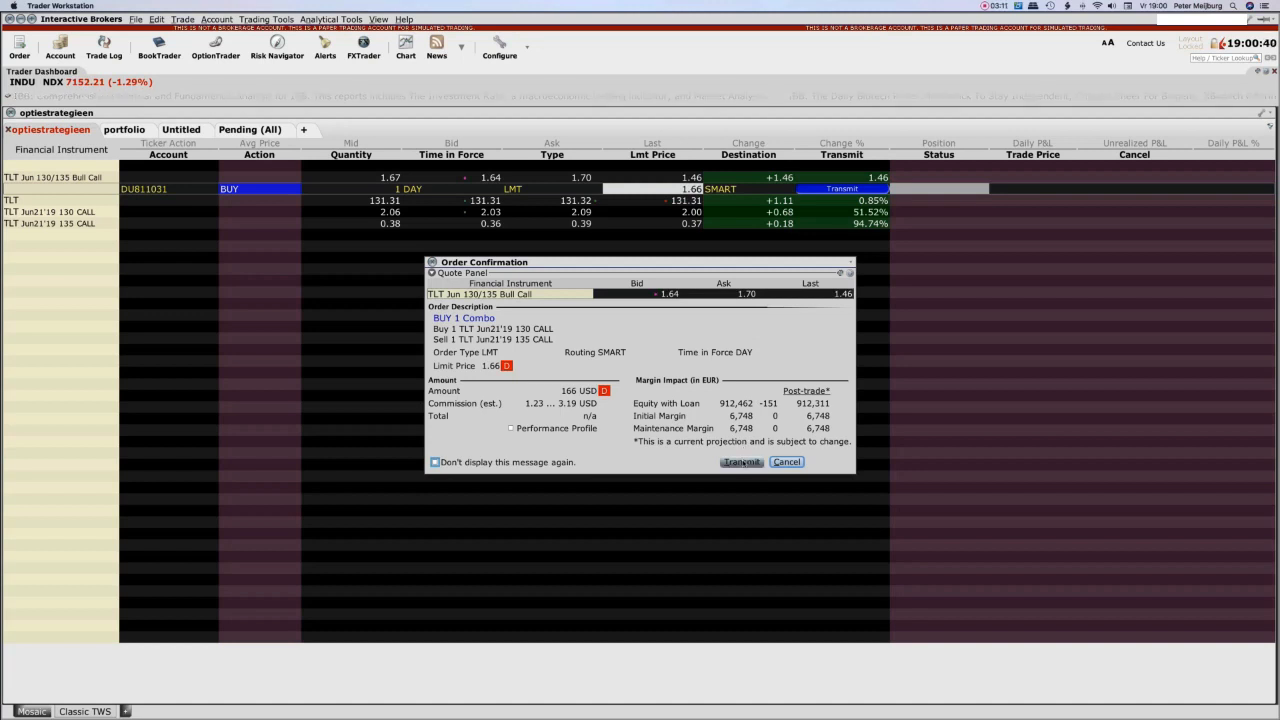
{"action": "left_click", "coordinate": [742, 462]}
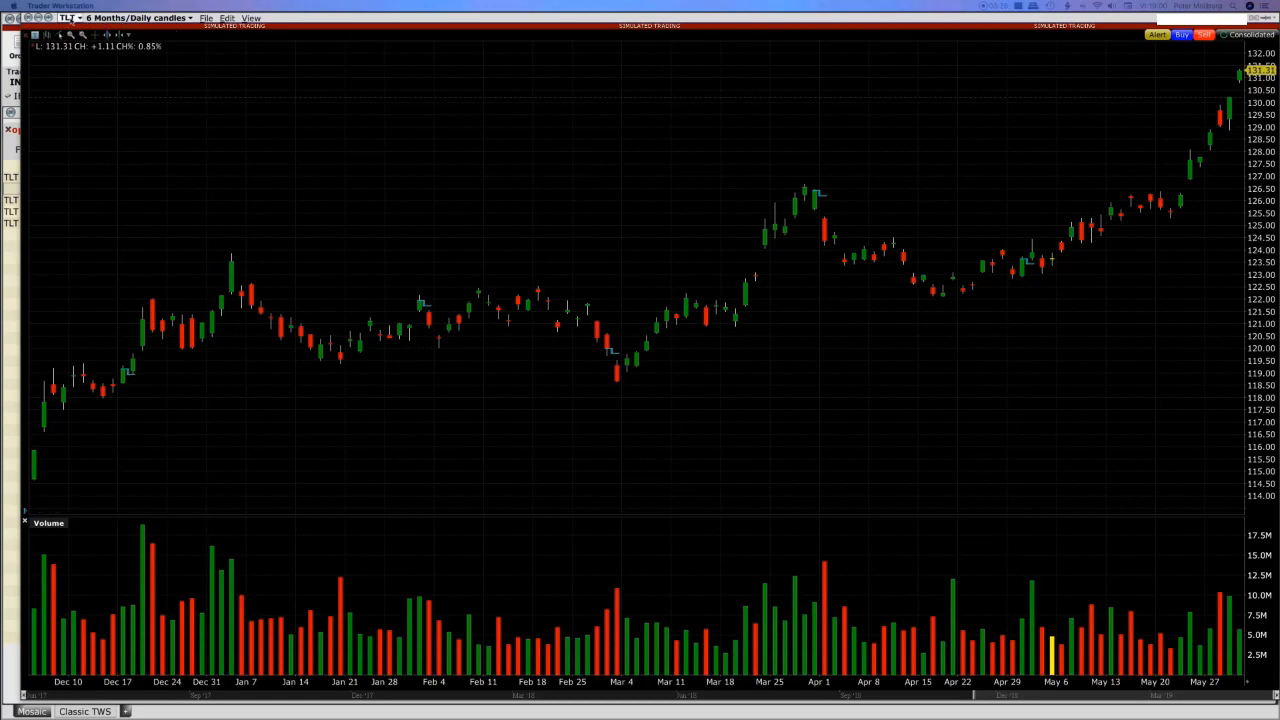
Show GS in the six-month daily candle chart to examine its price trend, and return to the watchlist.
{"action": "left_click", "coordinate": [77, 18]}
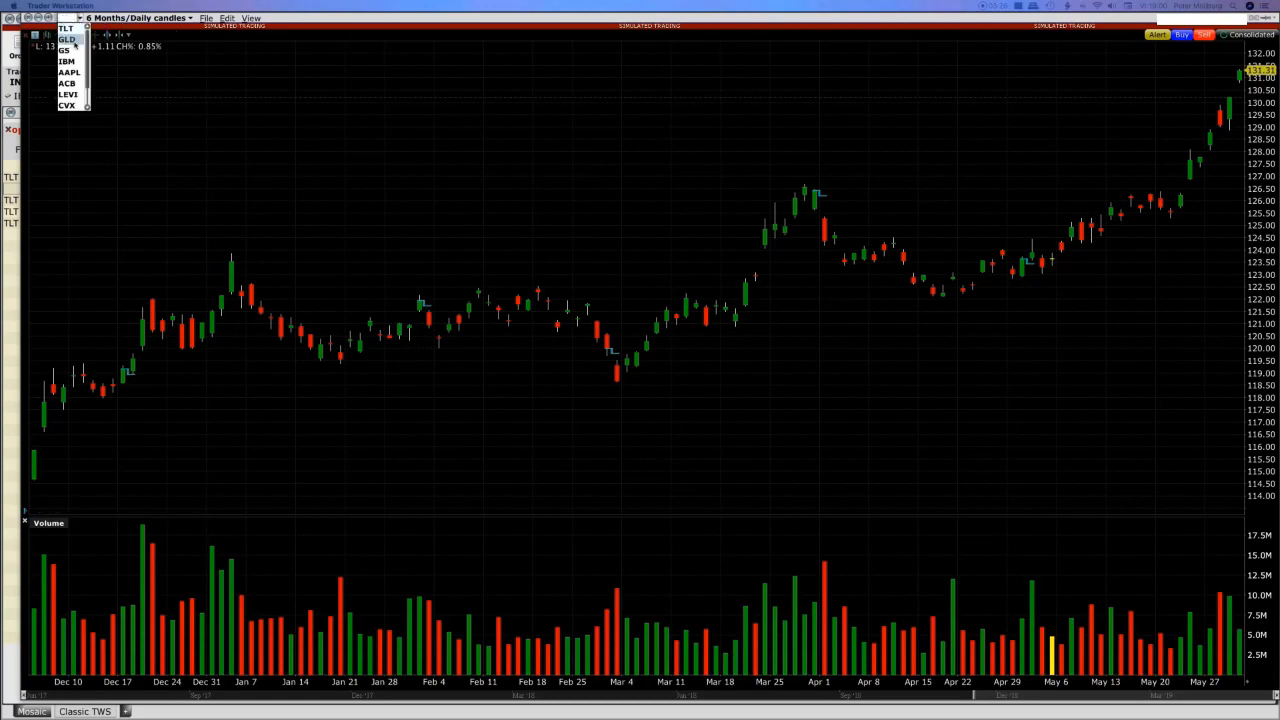
{"action": "left_click", "coordinate": [75, 50]}
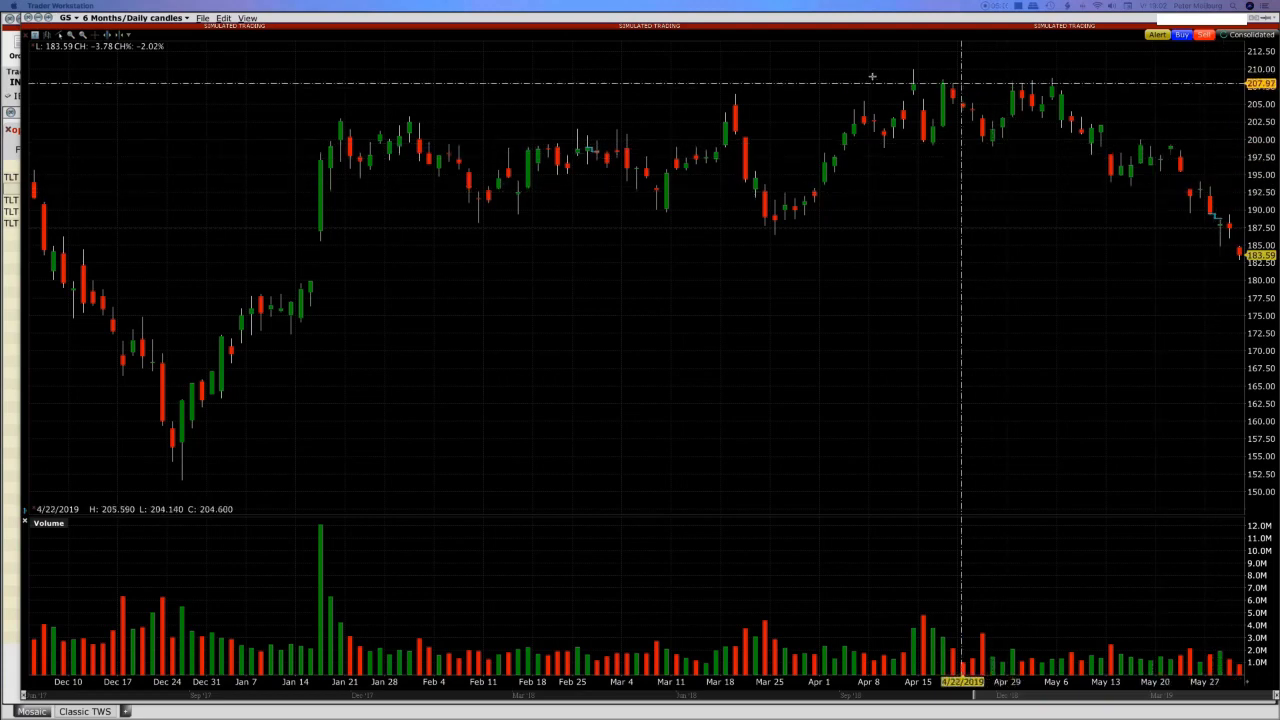
{"action": "double_click", "coordinate": [768, 20]}
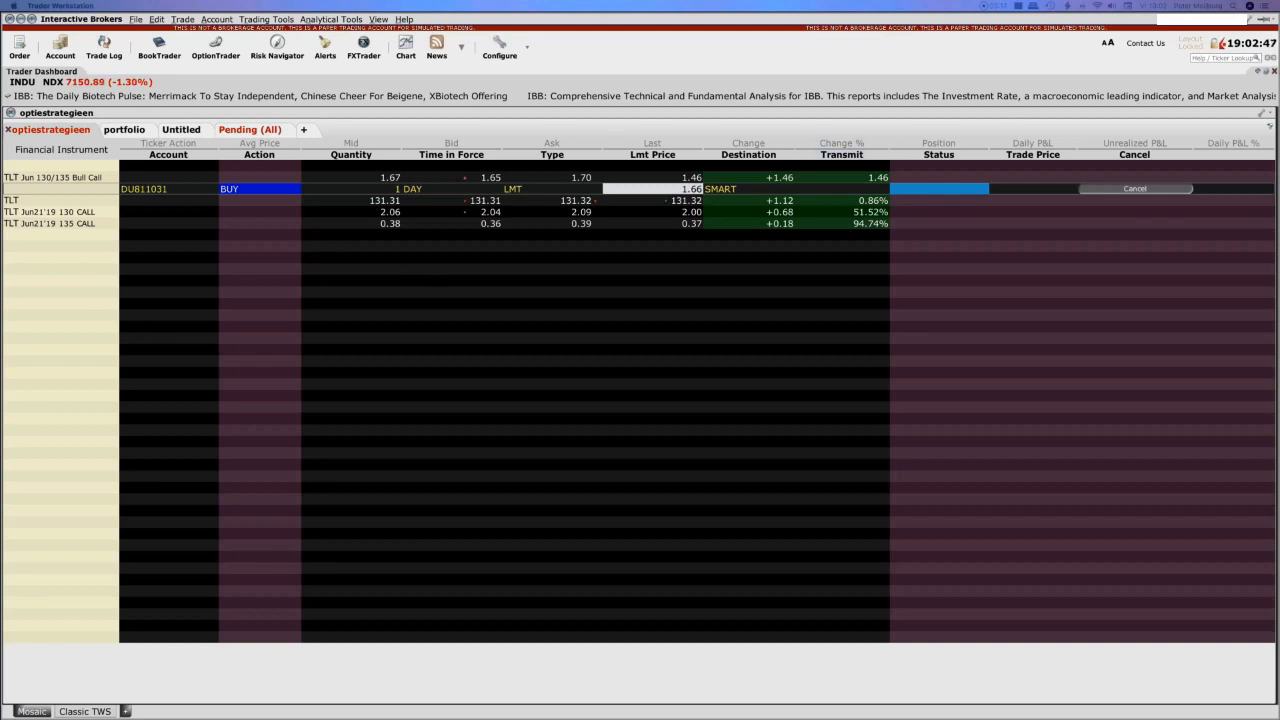
Start a SMART option combo for GS on NYSE in an empty watchlist row and set it to Sell Combo.
{"action": "left_click", "coordinate": [26, 266]}
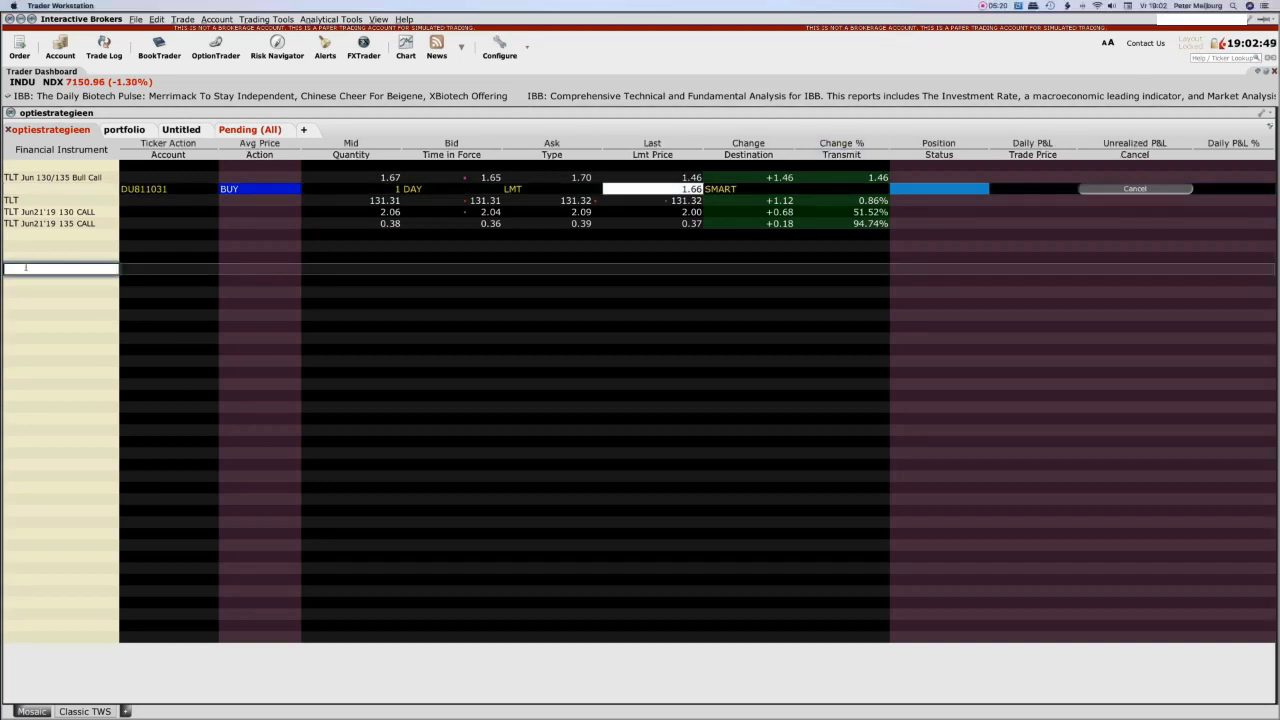
{"action": "key", "text": "Escape"}
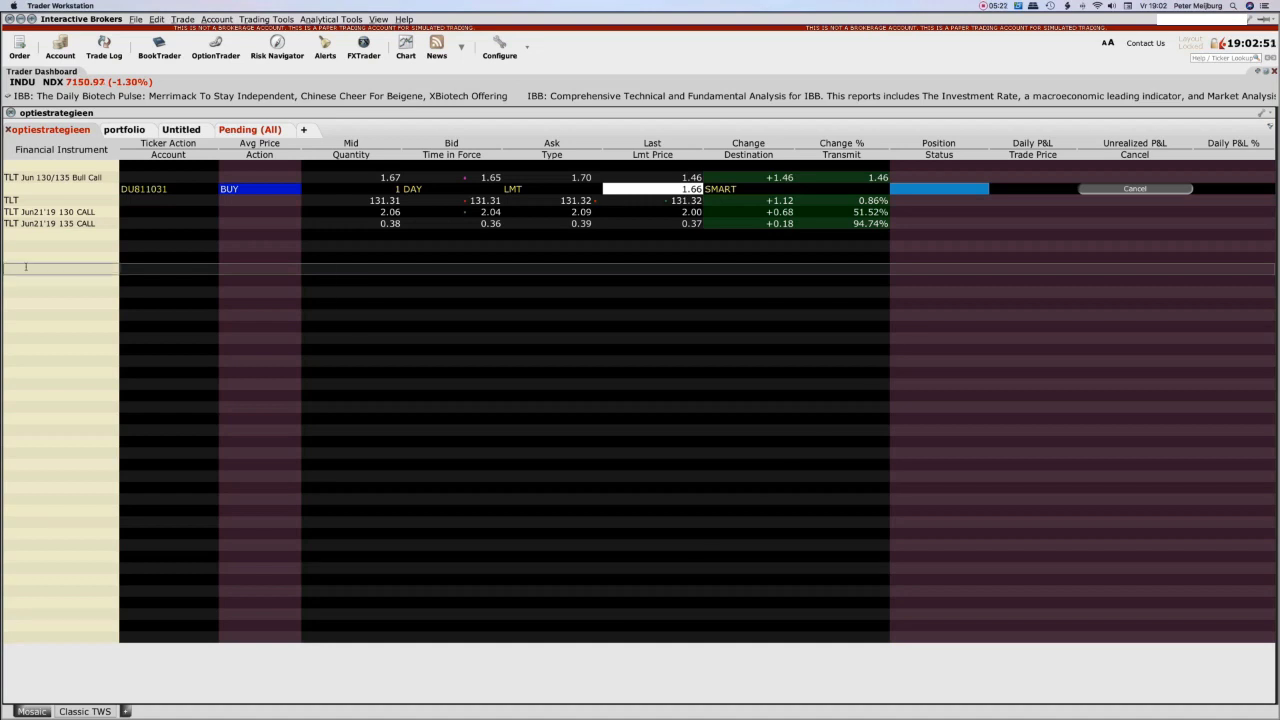
{"action": "type", "text": "gs"}
{"action": "key", "text": "Return"}
{"action": "mouse_move", "coordinate": [293, 350]}
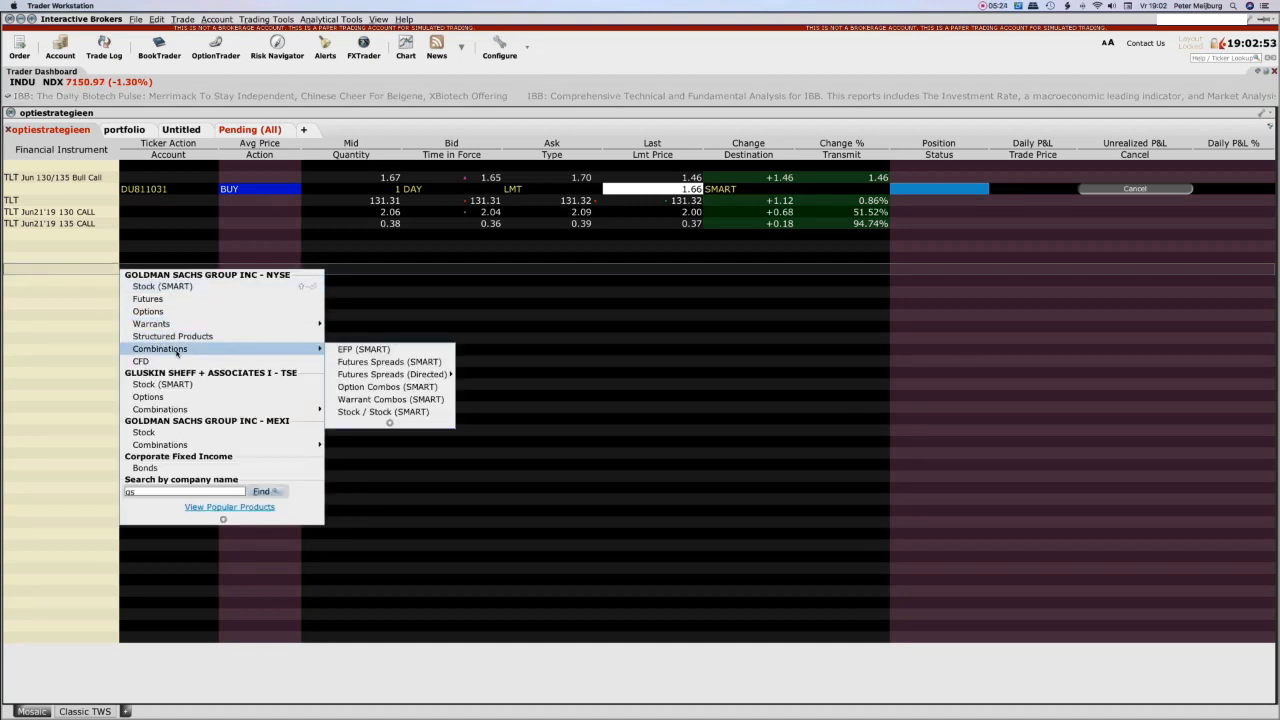
{"action": "left_click", "coordinate": [390, 387]}
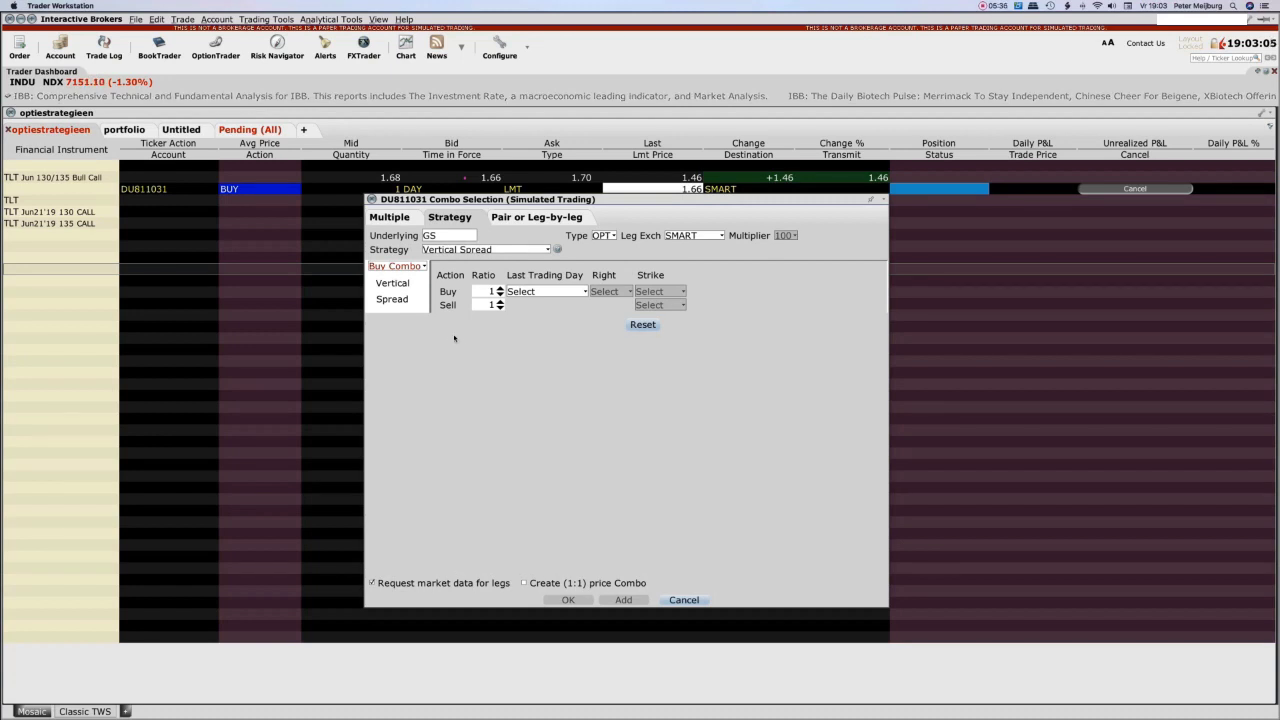
{"action": "left_click", "coordinate": [424, 267]}
{"action": "left_click", "coordinate": [413, 279]}
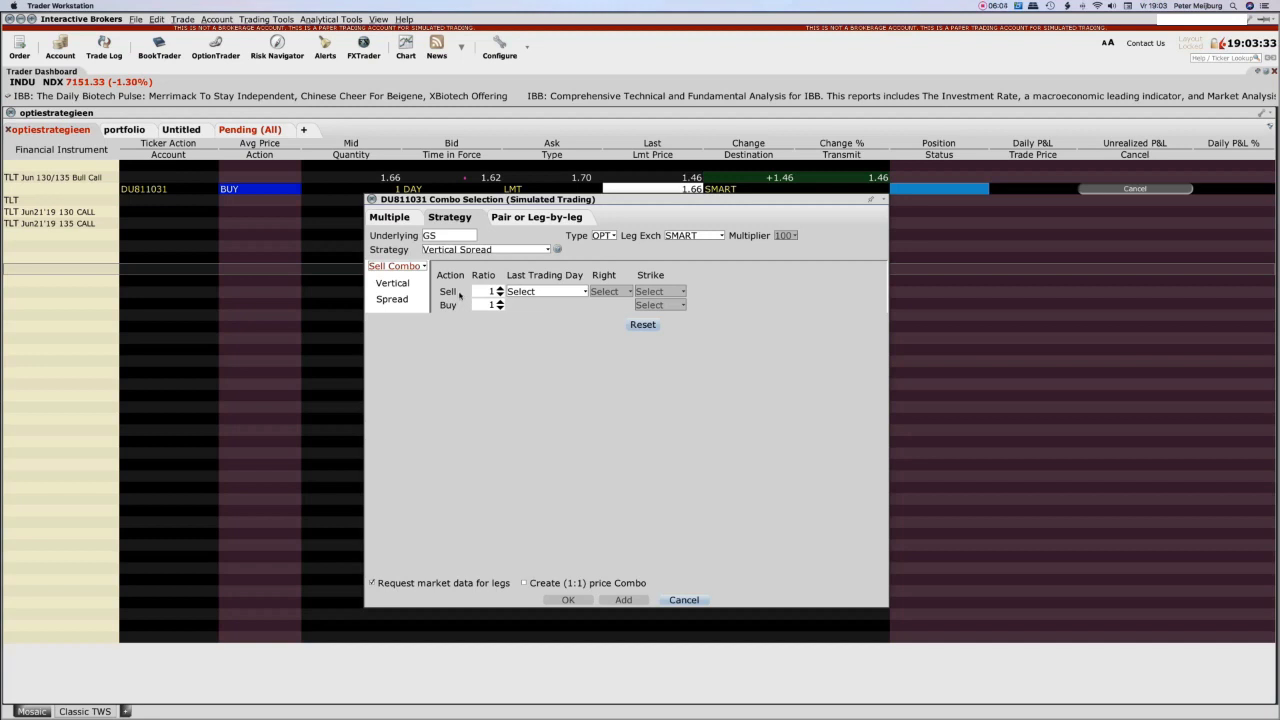
Set the GS vertical spread's last trading day to JUN 21 '19 and its right to CALL.
{"action": "left_click", "coordinate": [521, 294]}
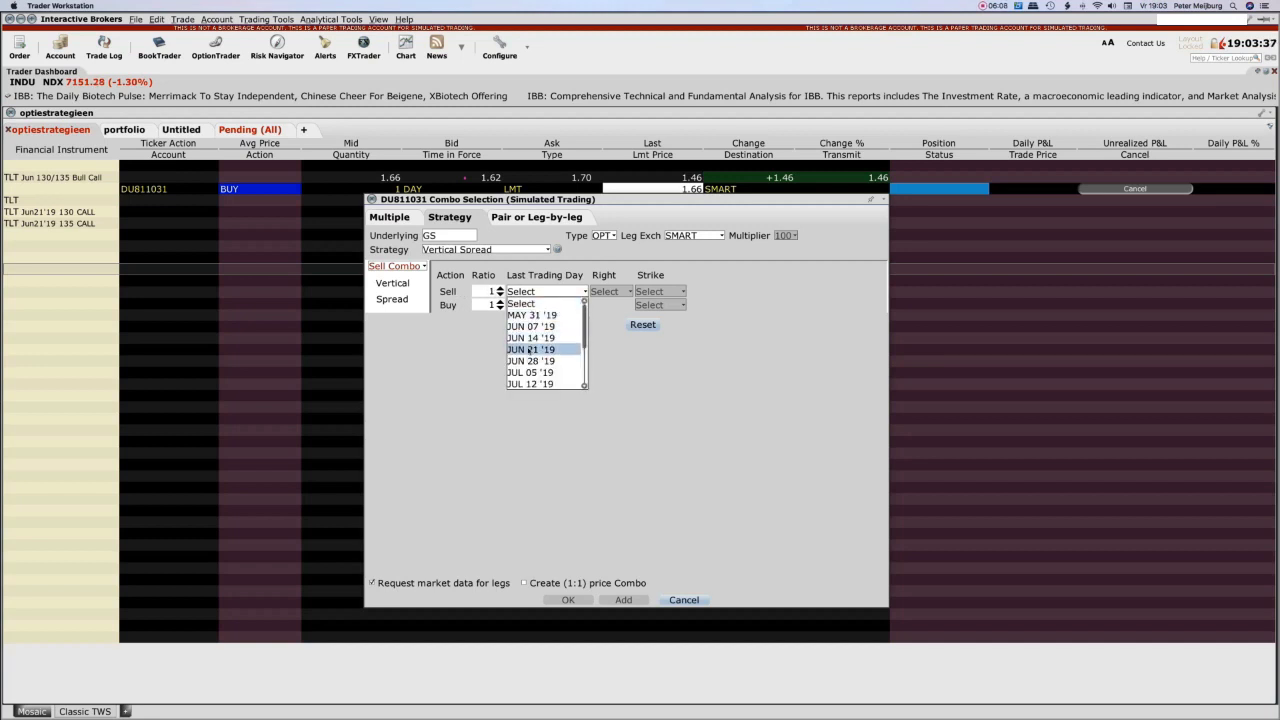
{"action": "left_click", "coordinate": [530, 350]}
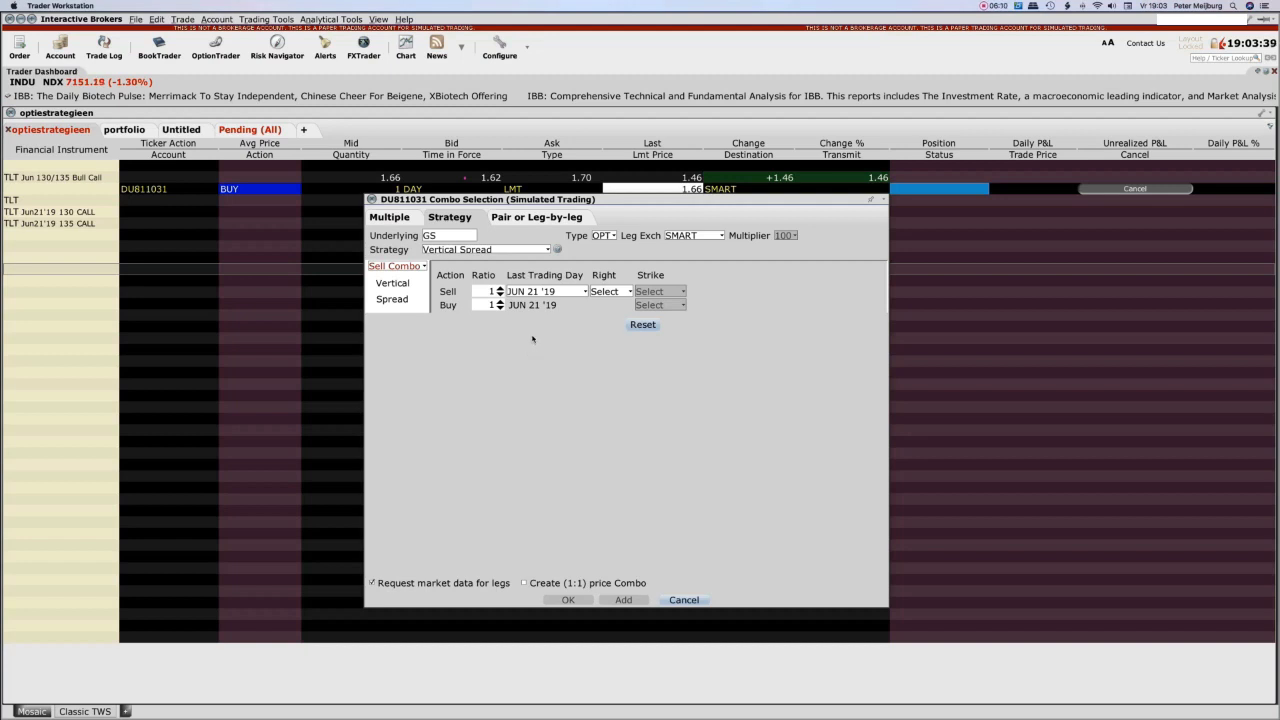
{"action": "left_click", "coordinate": [606, 291]}
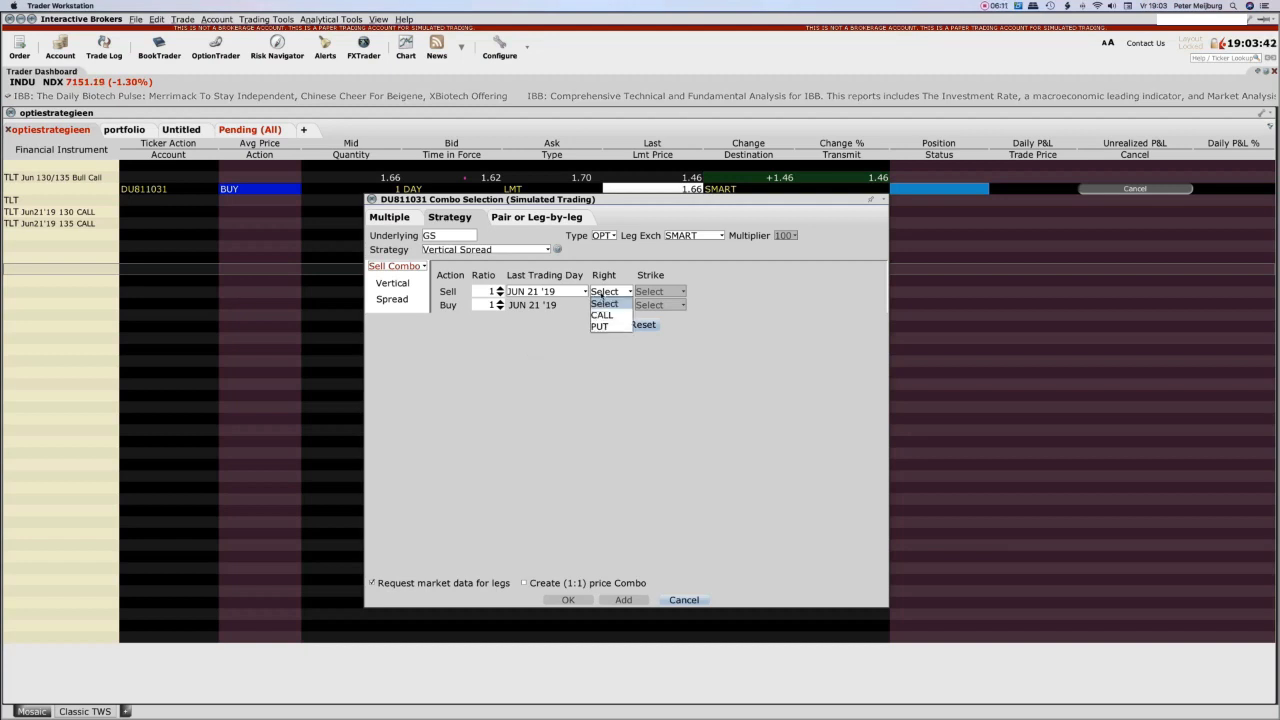
{"action": "left_click", "coordinate": [602, 315]}
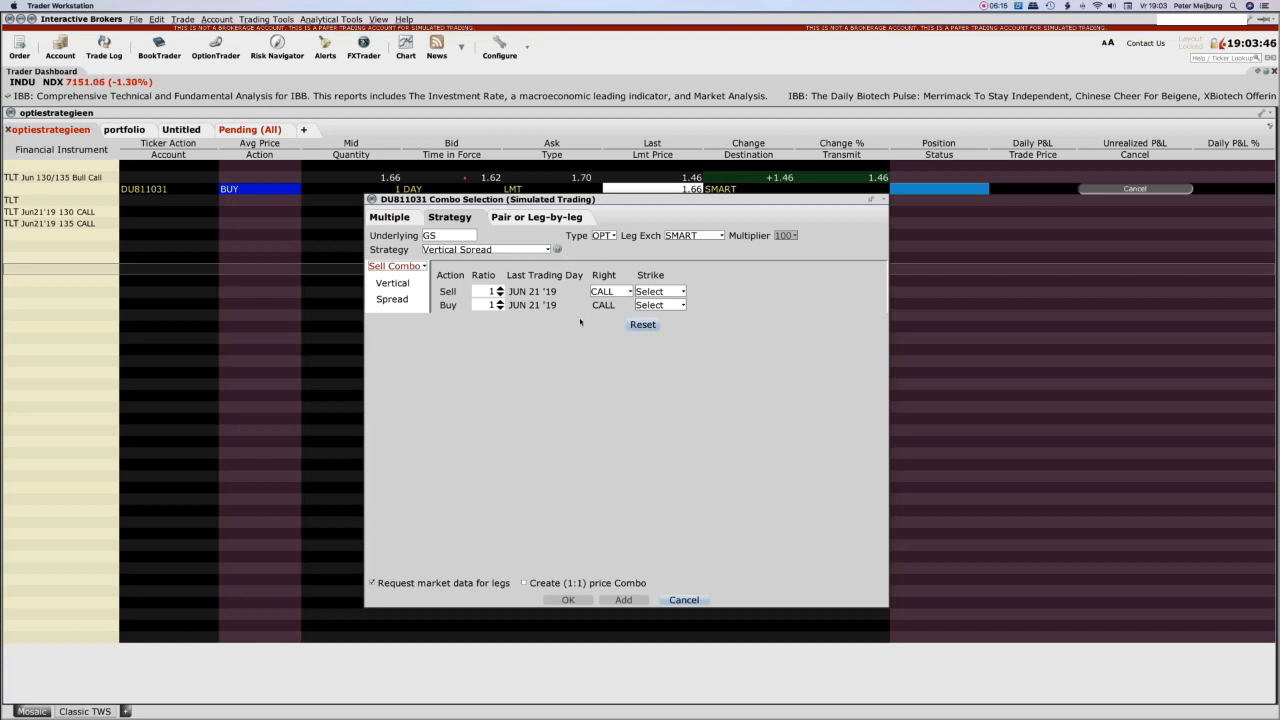
Set the sell leg's strike to 195.0 in the GS vertical spread.
{"action": "left_click", "coordinate": [644, 292]}
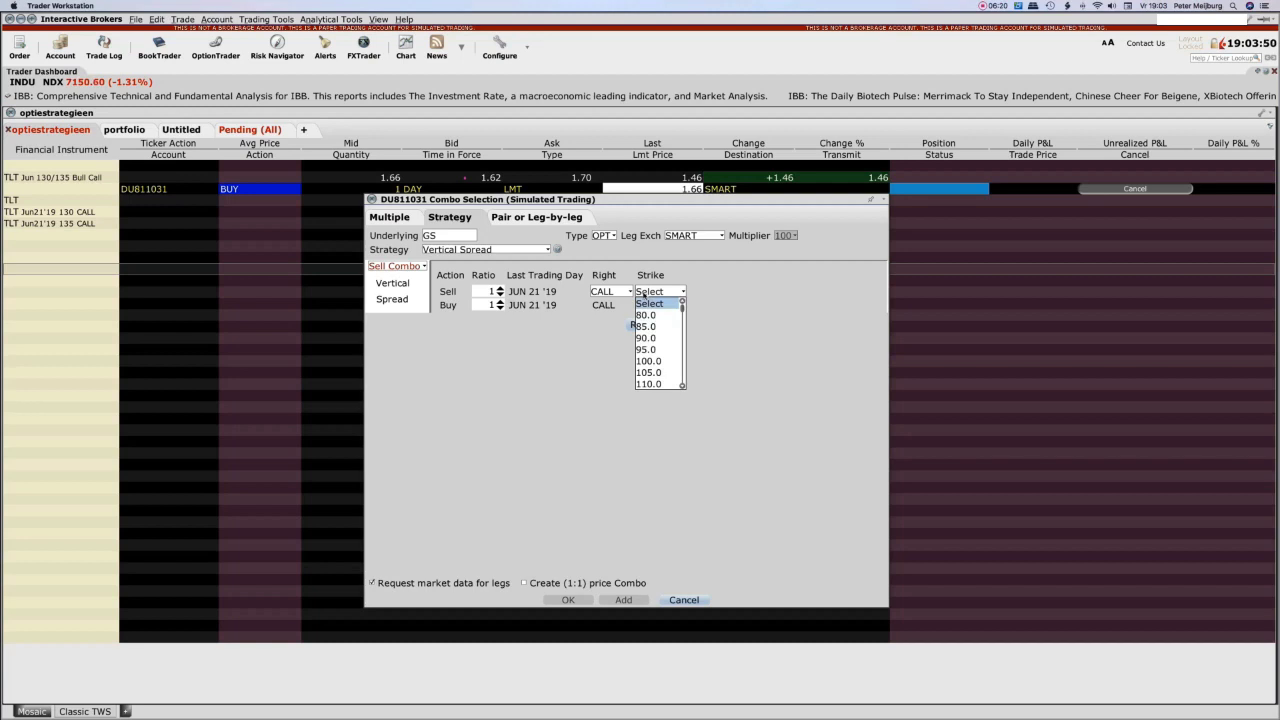
{"action": "scroll", "coordinate": [641, 382], "scroll_direction": "down", "scroll_amount": 5}
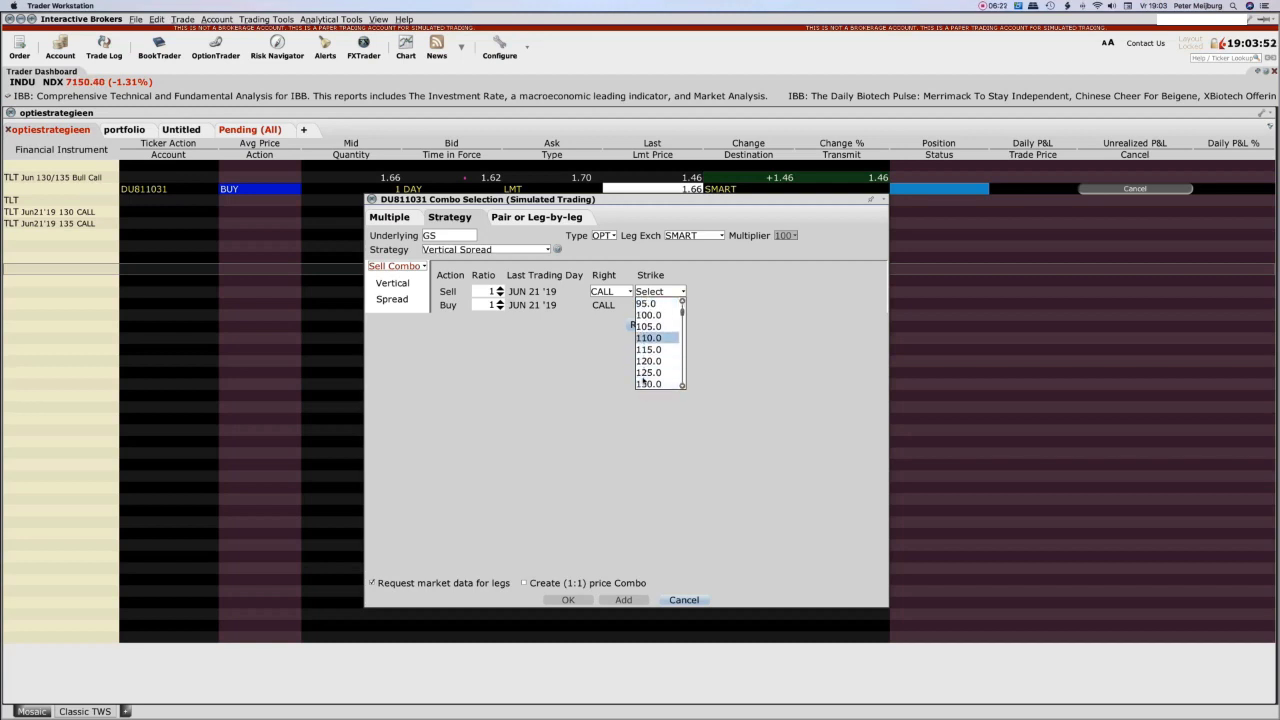
{"action": "scroll", "coordinate": [641, 382], "scroll_direction": "down", "scroll_amount": 3}
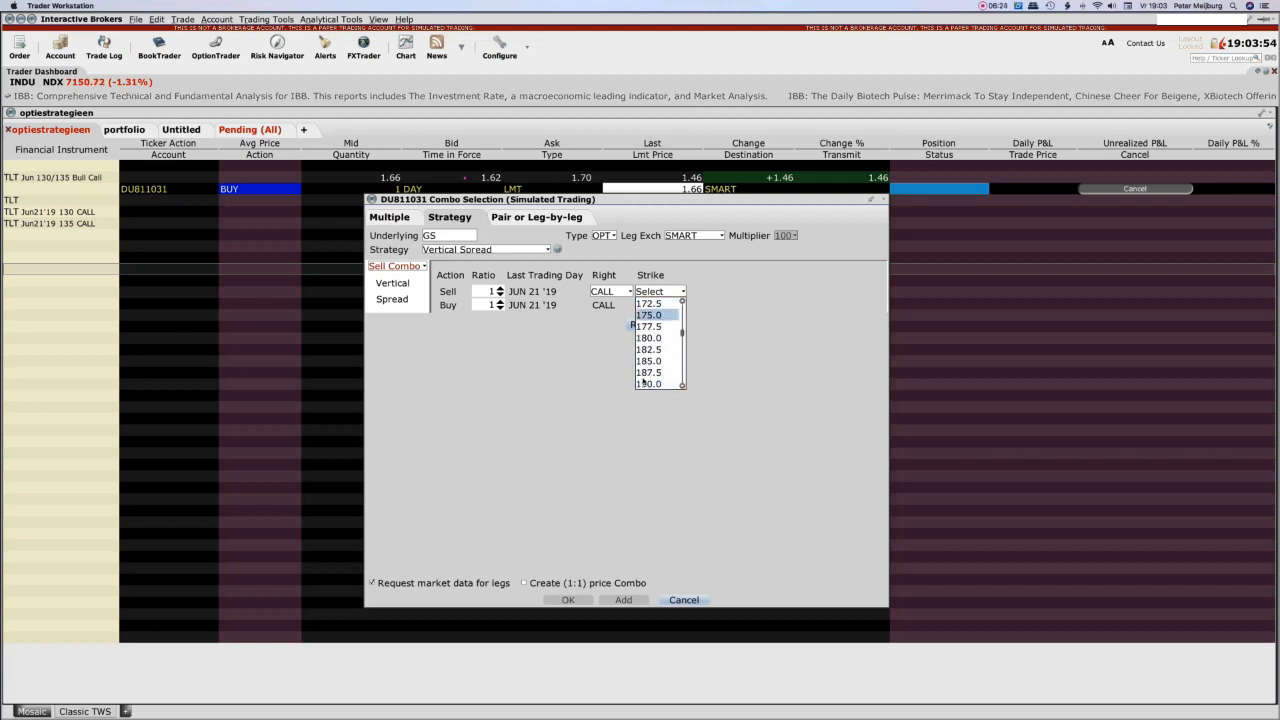
{"action": "scroll", "coordinate": [641, 382], "scroll_direction": "down", "scroll_amount": 1}
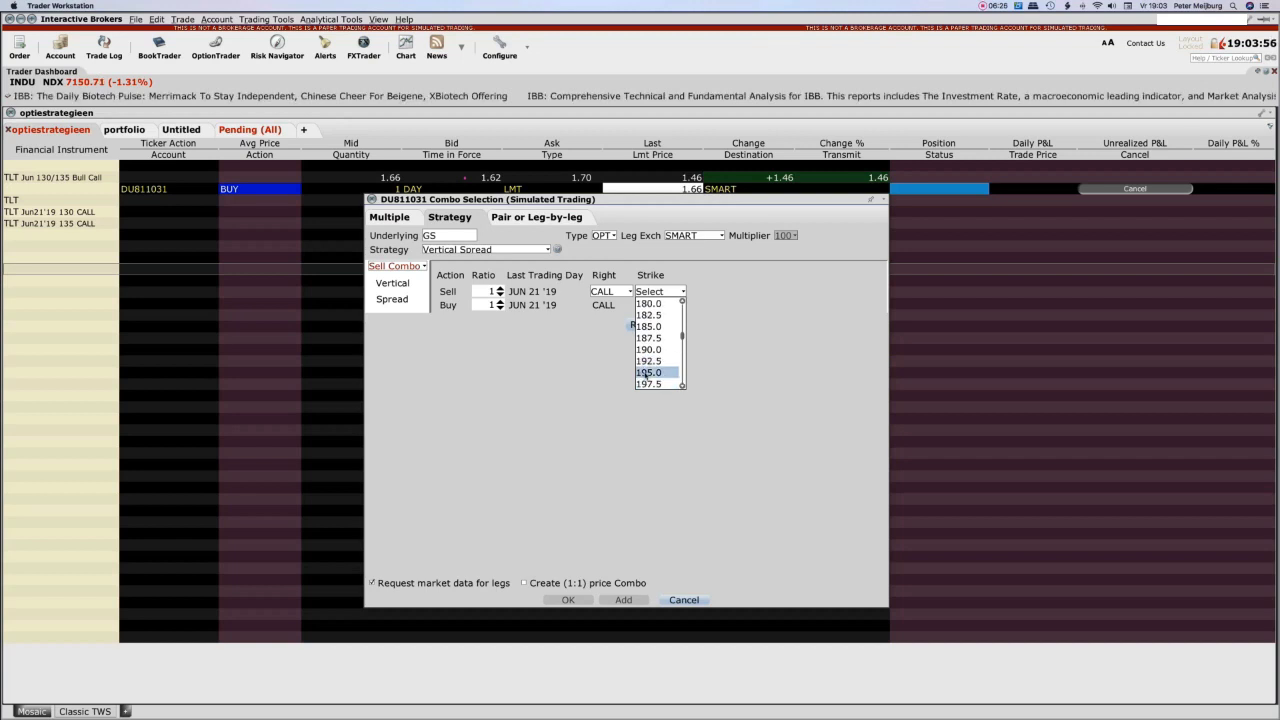
{"action": "left_click", "coordinate": [641, 375]}
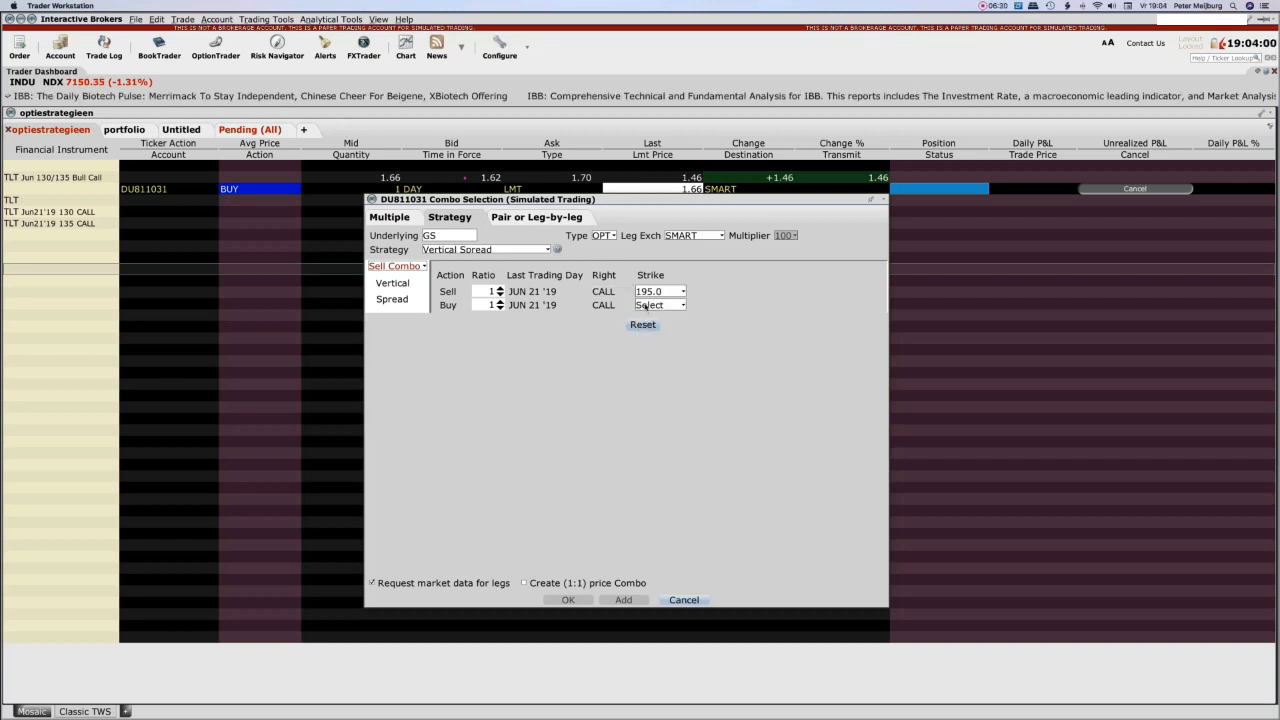
Set the buy leg's strike to 205.0 and add the GS spread together with its underlying to the watchlist.
{"action": "left_click", "coordinate": [646, 305]}
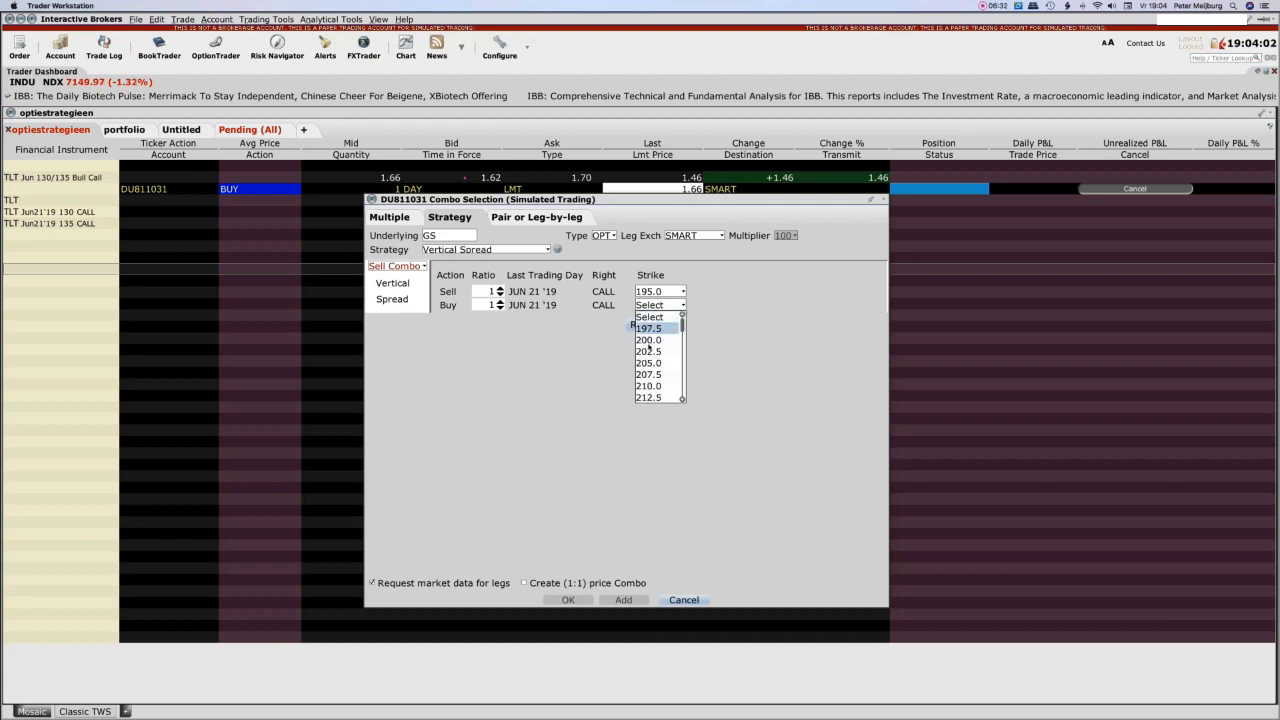
{"action": "left_click", "coordinate": [649, 363]}
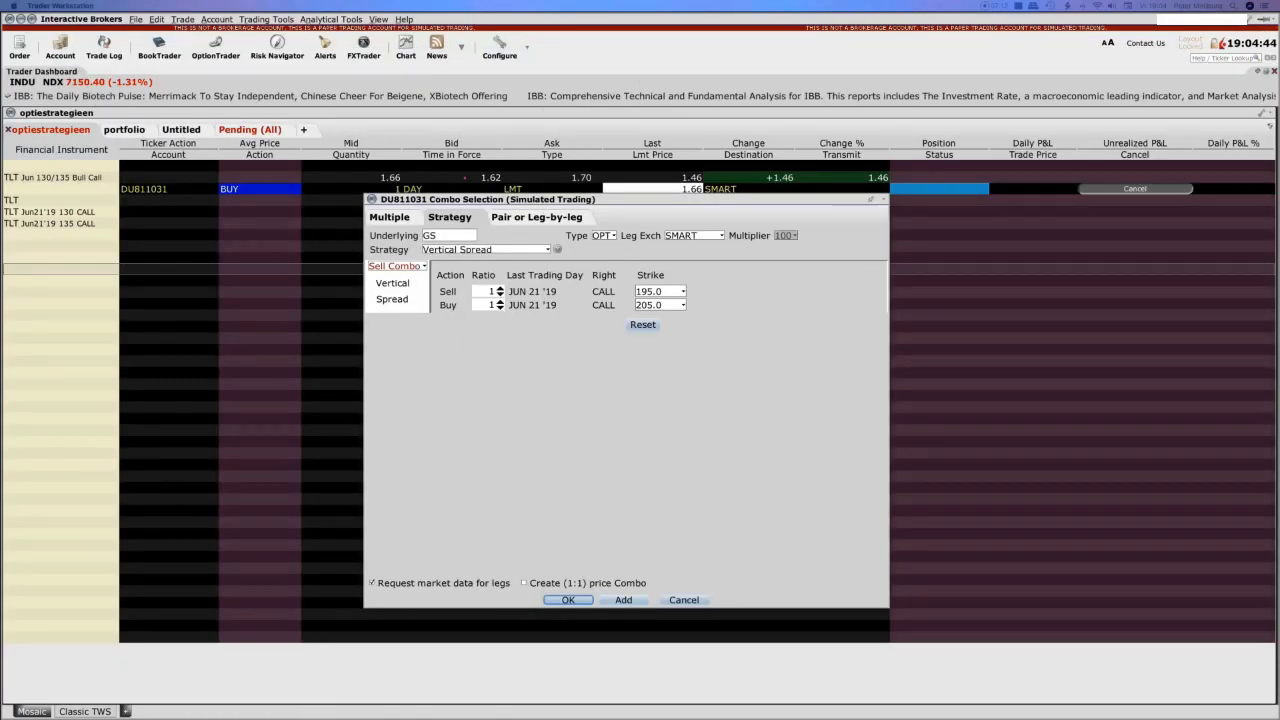
{"action": "left_click", "coordinate": [551, 599]}
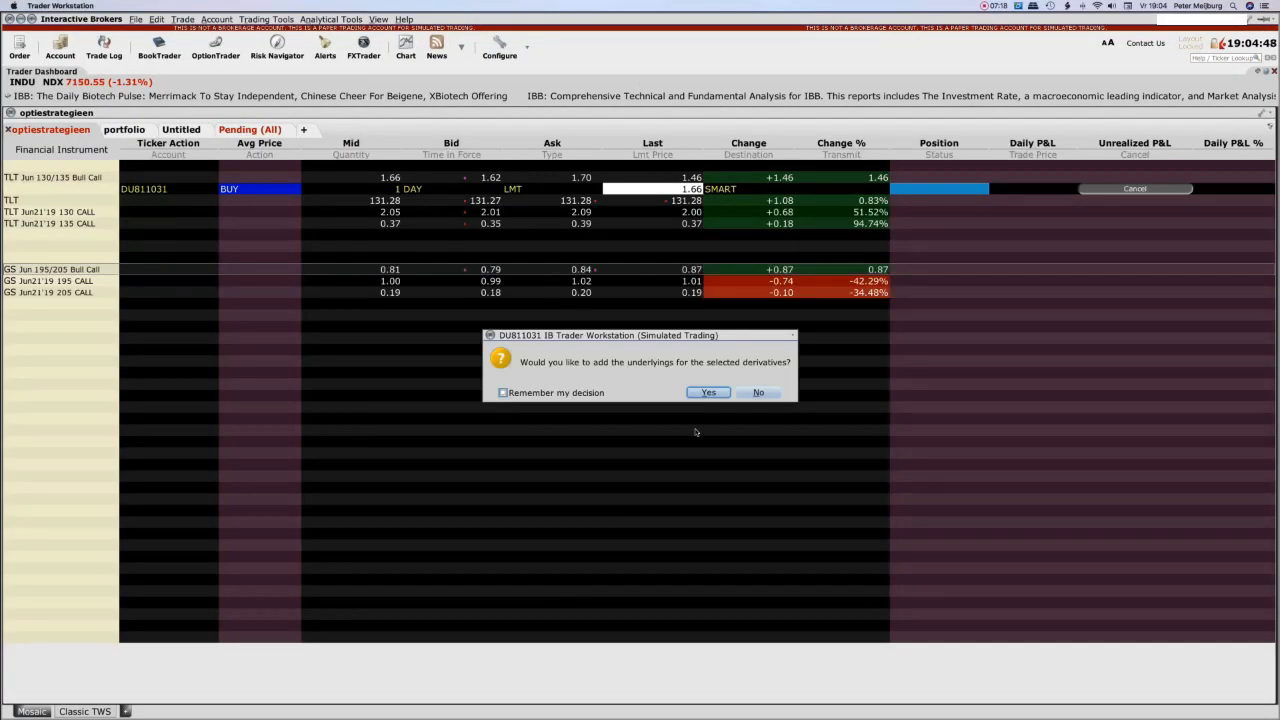
{"action": "left_click", "coordinate": [706, 393]}
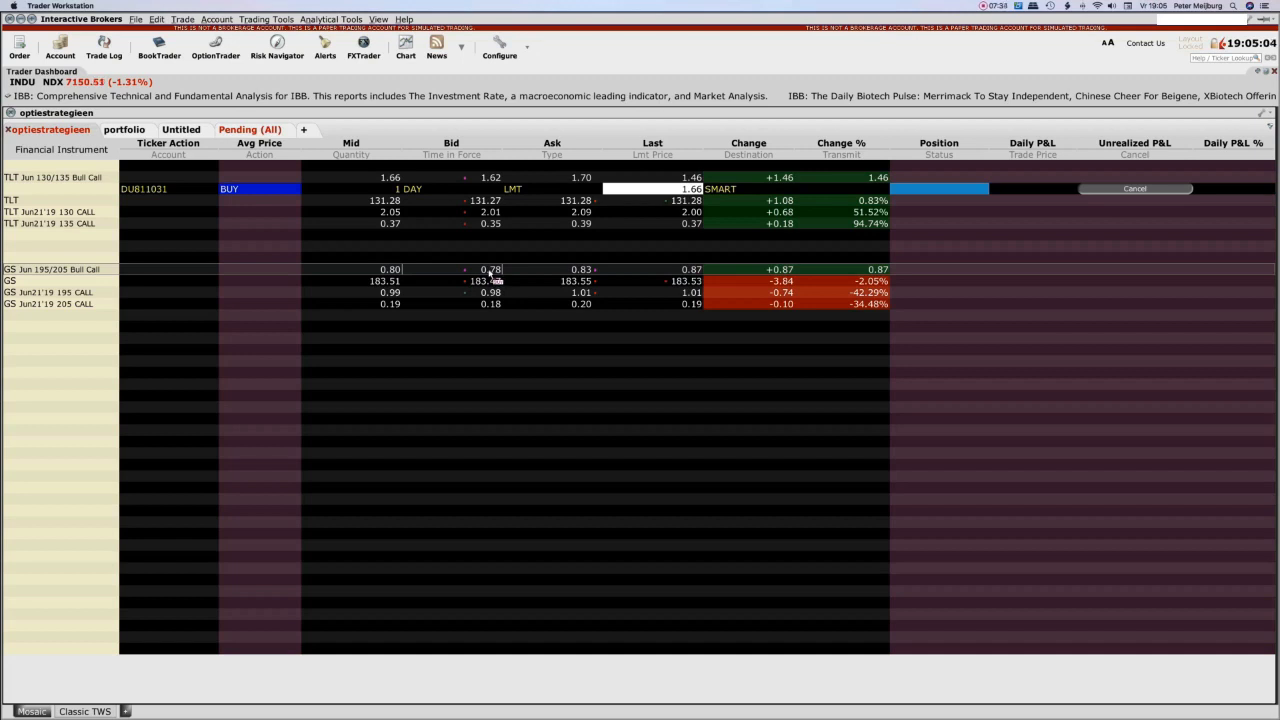
Create a sell order for one GS Jun 195/205 Bull Call with the limit price at the 0.81 mid.
{"action": "left_click", "coordinate": [489, 270]}
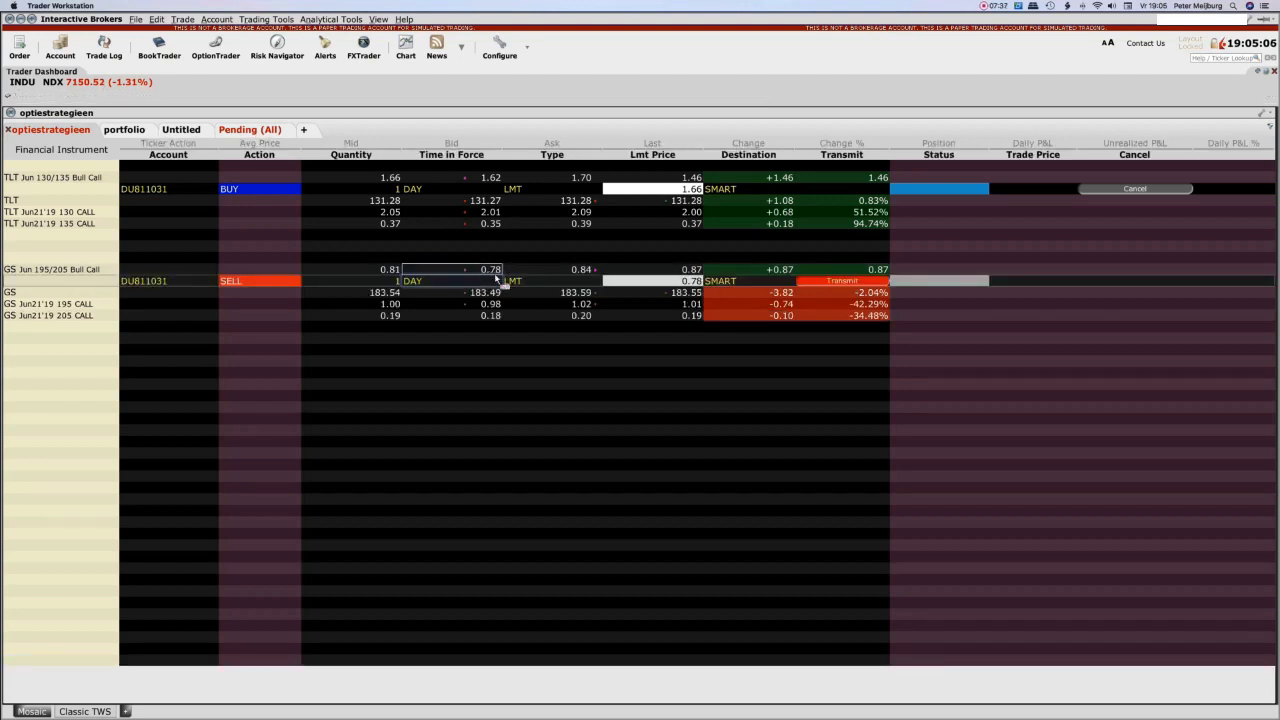
{"action": "left_click", "coordinate": [655, 281]}
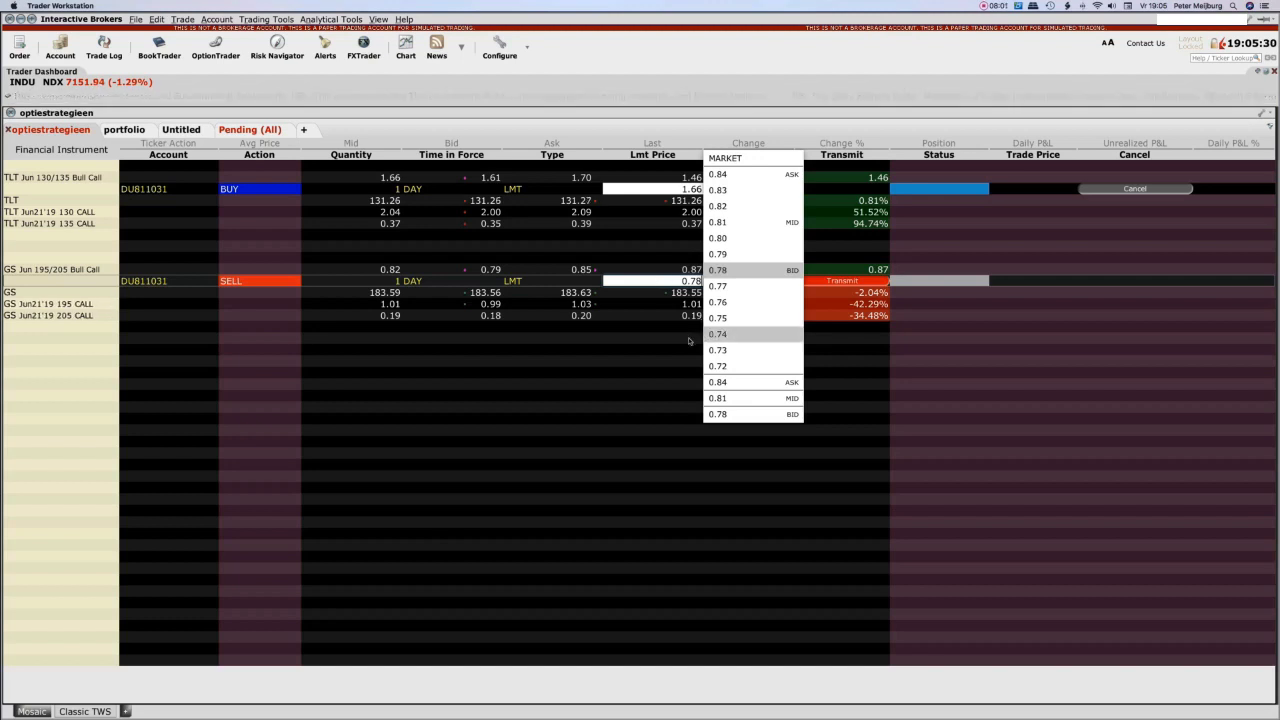
{"action": "left_click", "coordinate": [727, 399]}
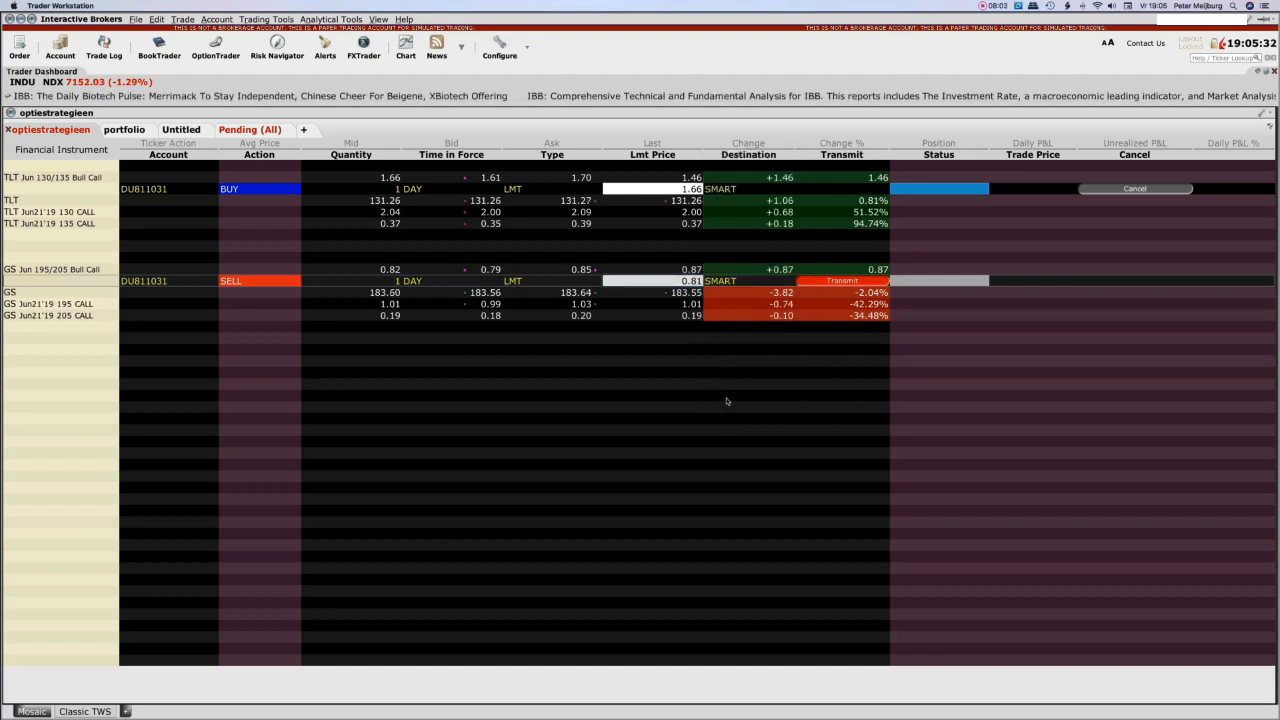